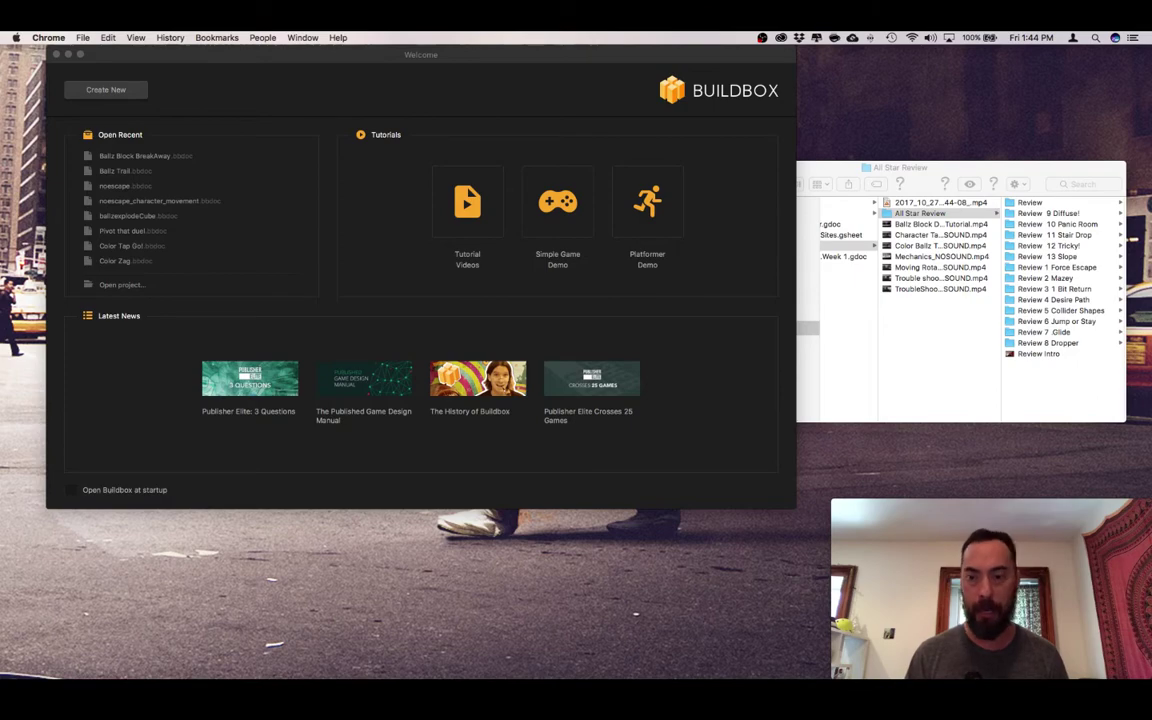
Step: Review the gradient tutorial video again, then hide the browser window
key("super+Tab")
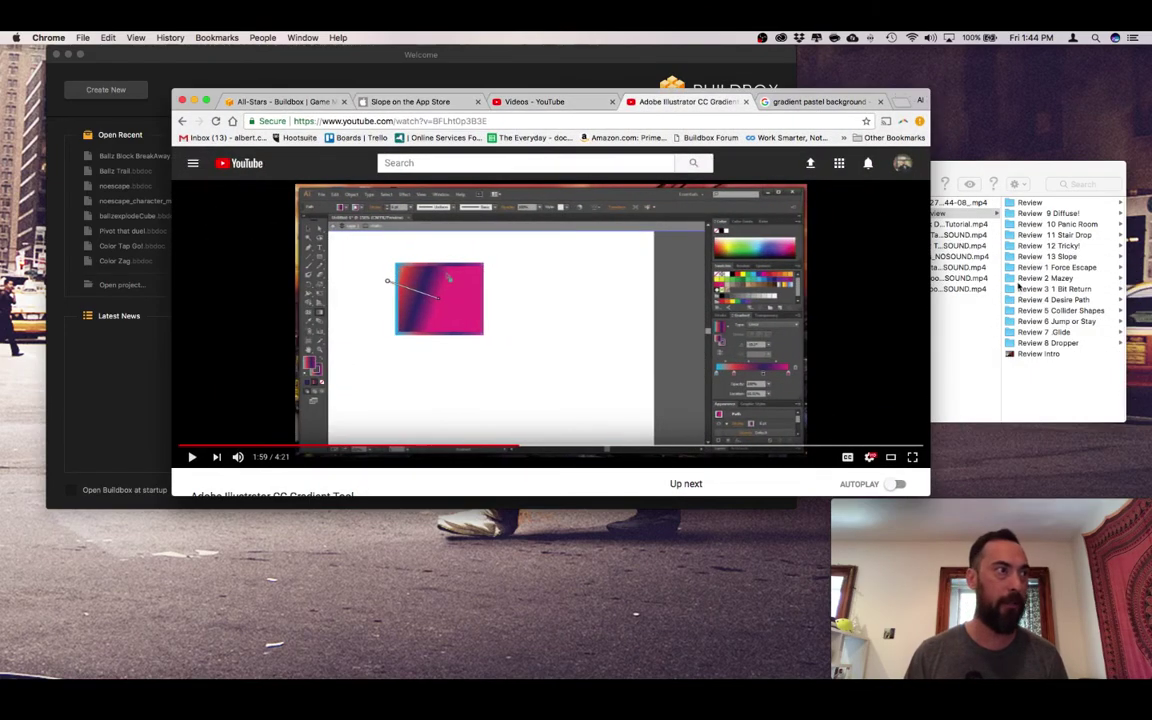
scroll(588, 328, "down", 3)
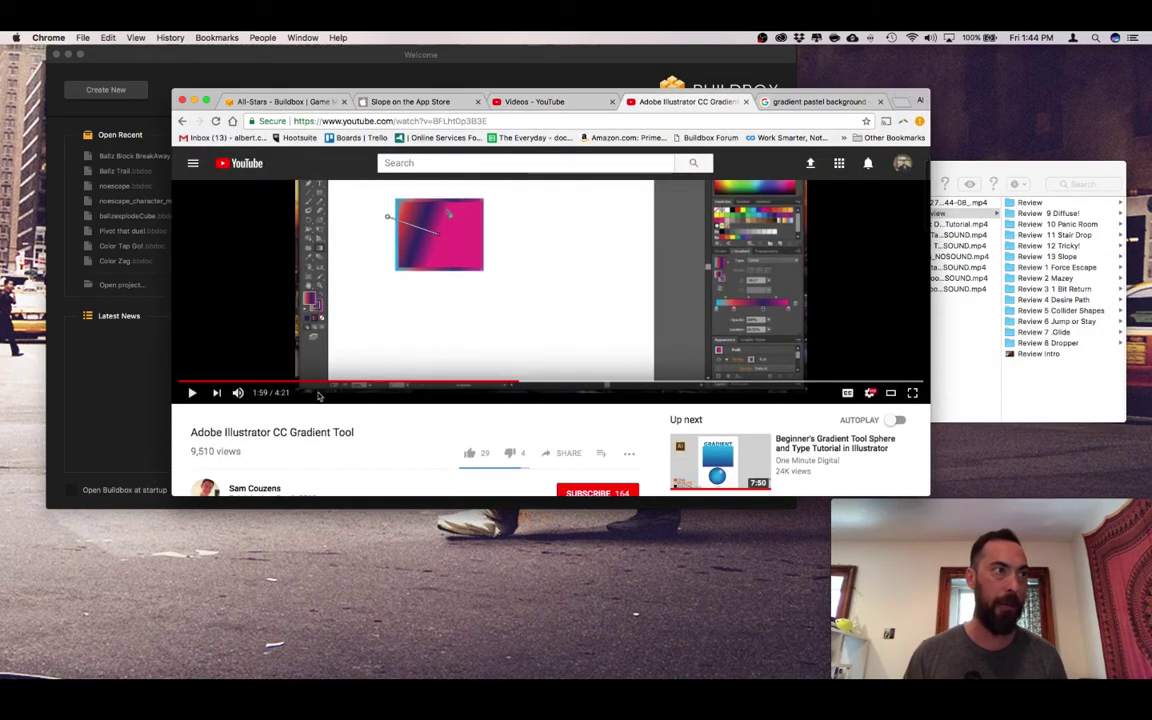
scroll(600, 406, "up", 3)
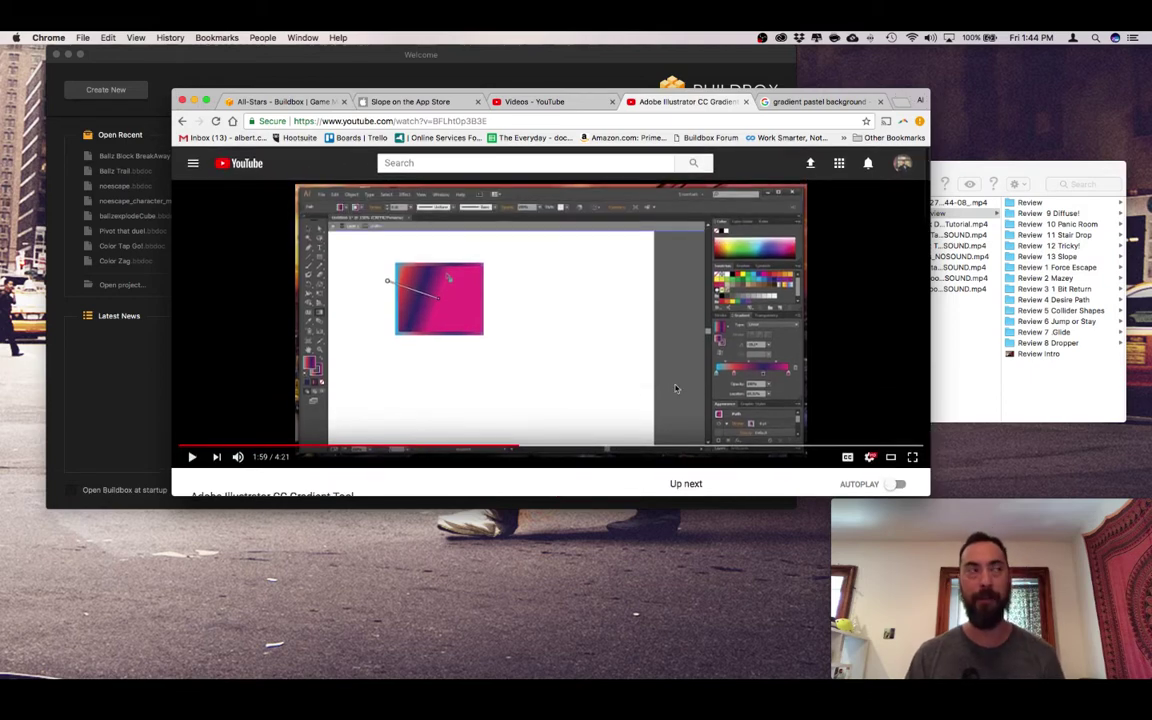
left_click(194, 102)
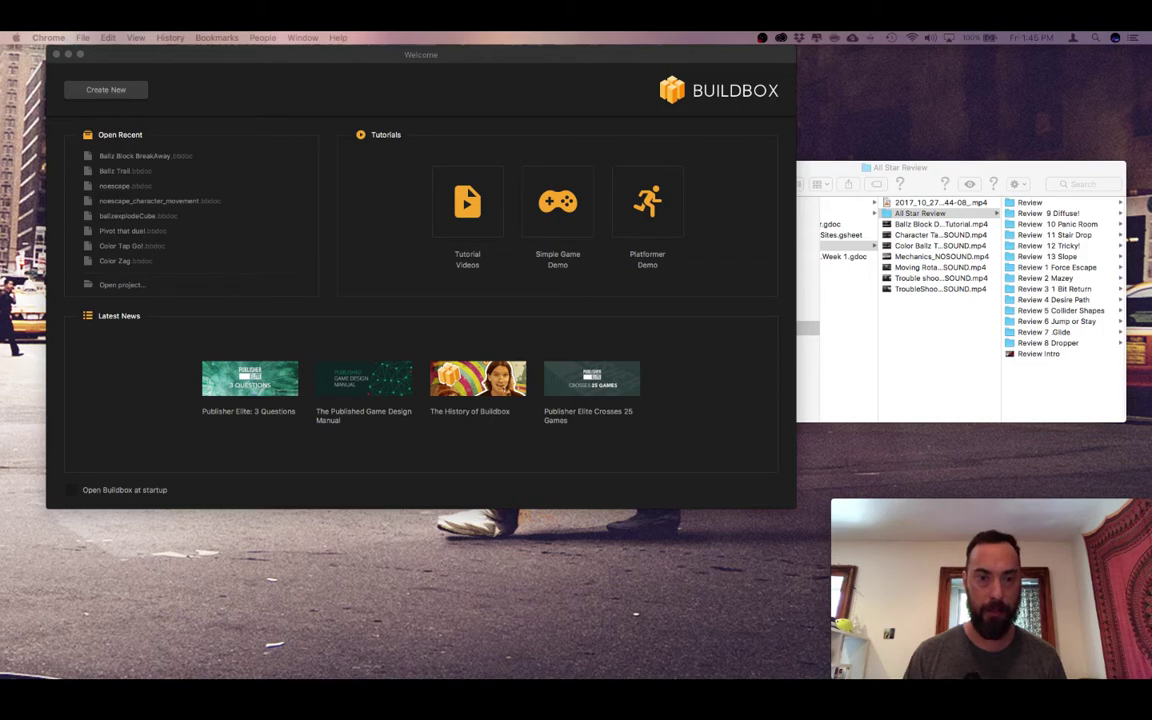
Step: Quick Look the landscapebk.png gradient image in the Desktop folder window
left_click_drag(990, 166, 786, 243)
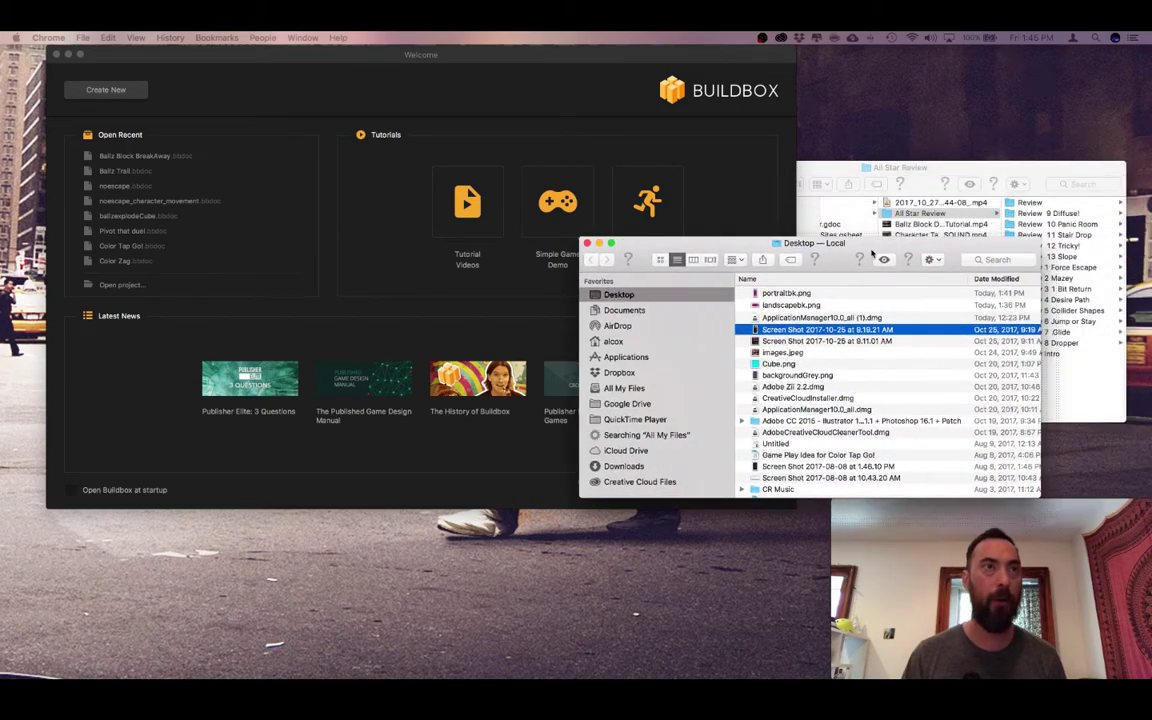
left_click(776, 306)
key("space")
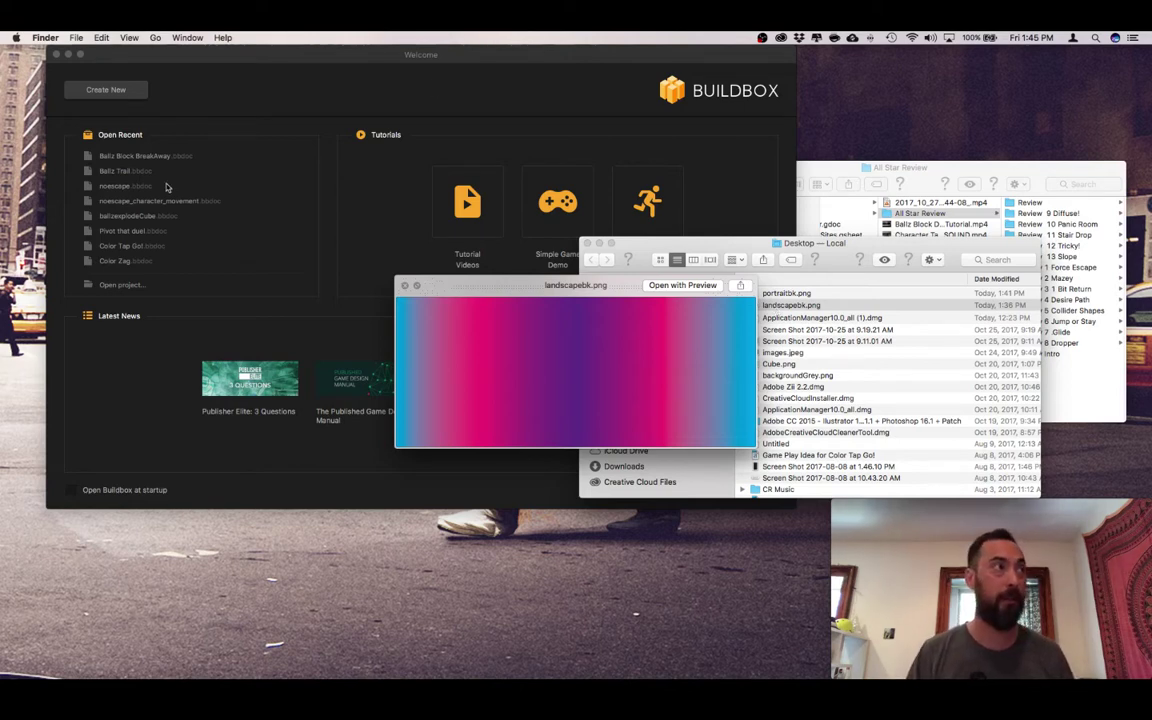
Step: Create a new untitled portrait project from the Buildbox welcome window
left_click(280, 106)
left_click(112, 91)
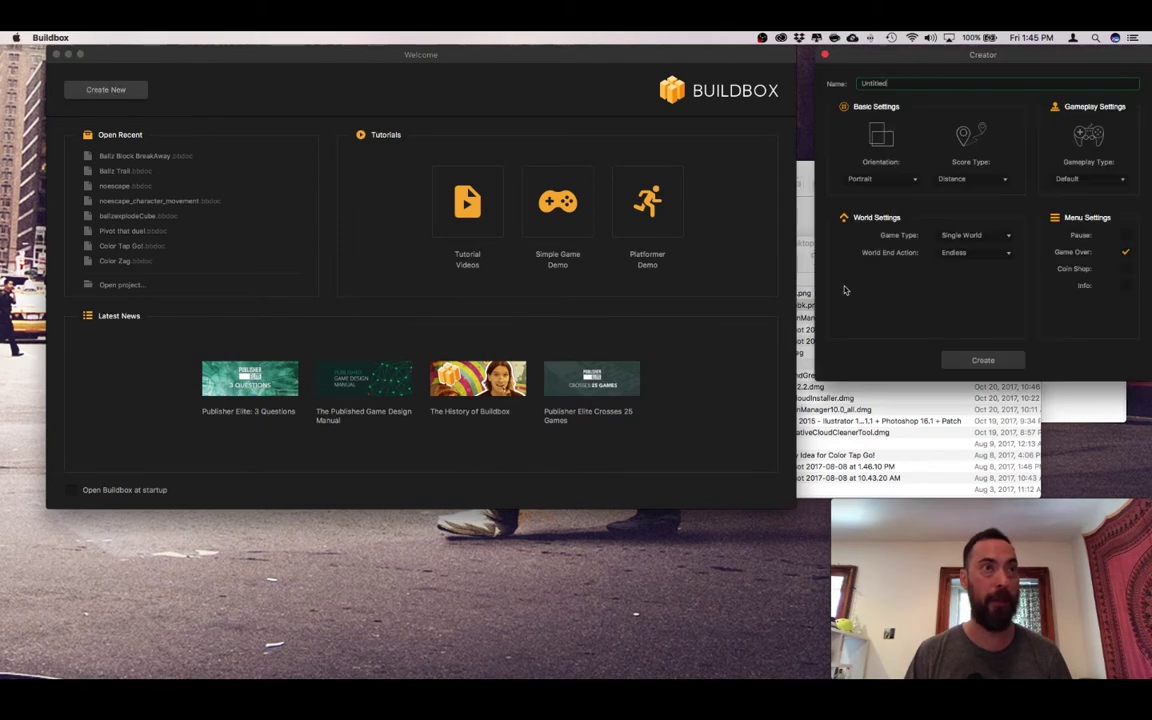
left_click(982, 361)
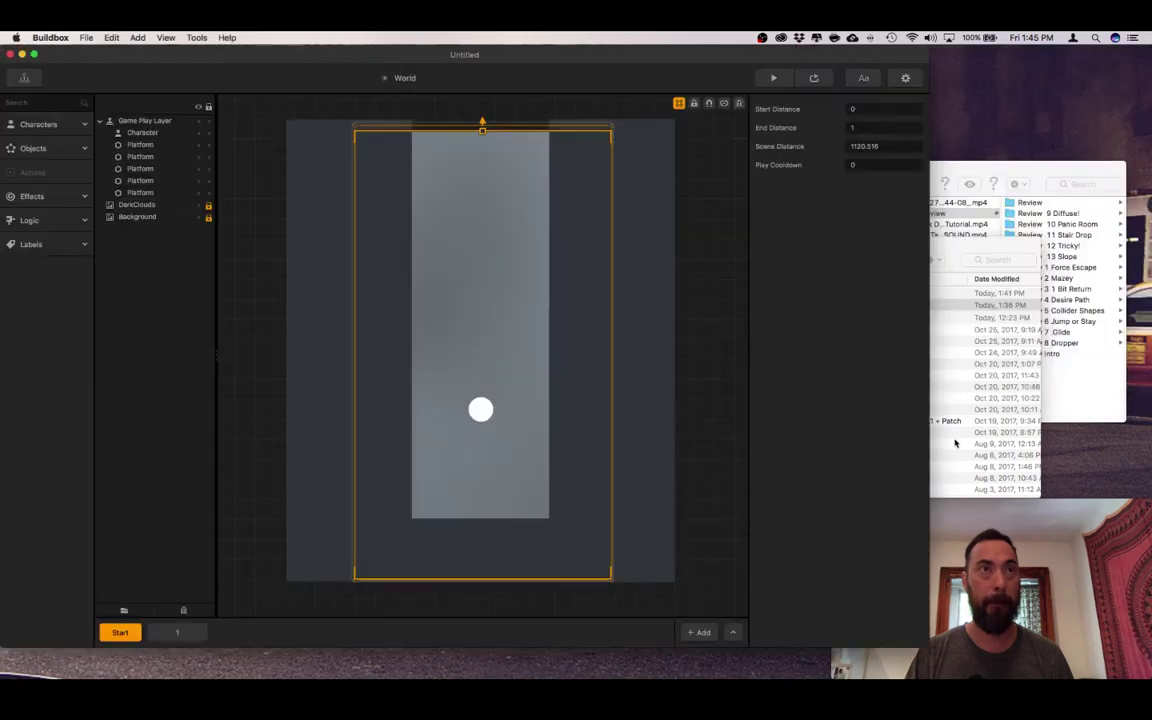
Step: Close the preview and drop landscapebk.png from Finder into the game world
left_click(946, 409)
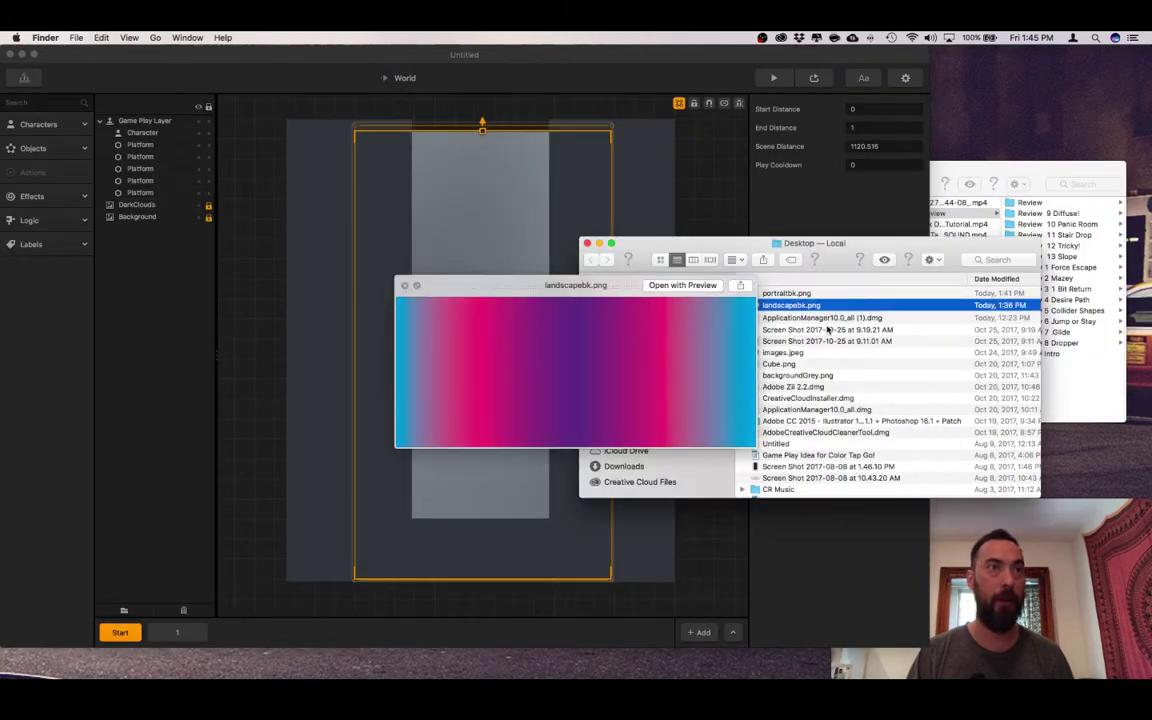
left_click(405, 287)
left_click_drag(780, 305, 656, 522)
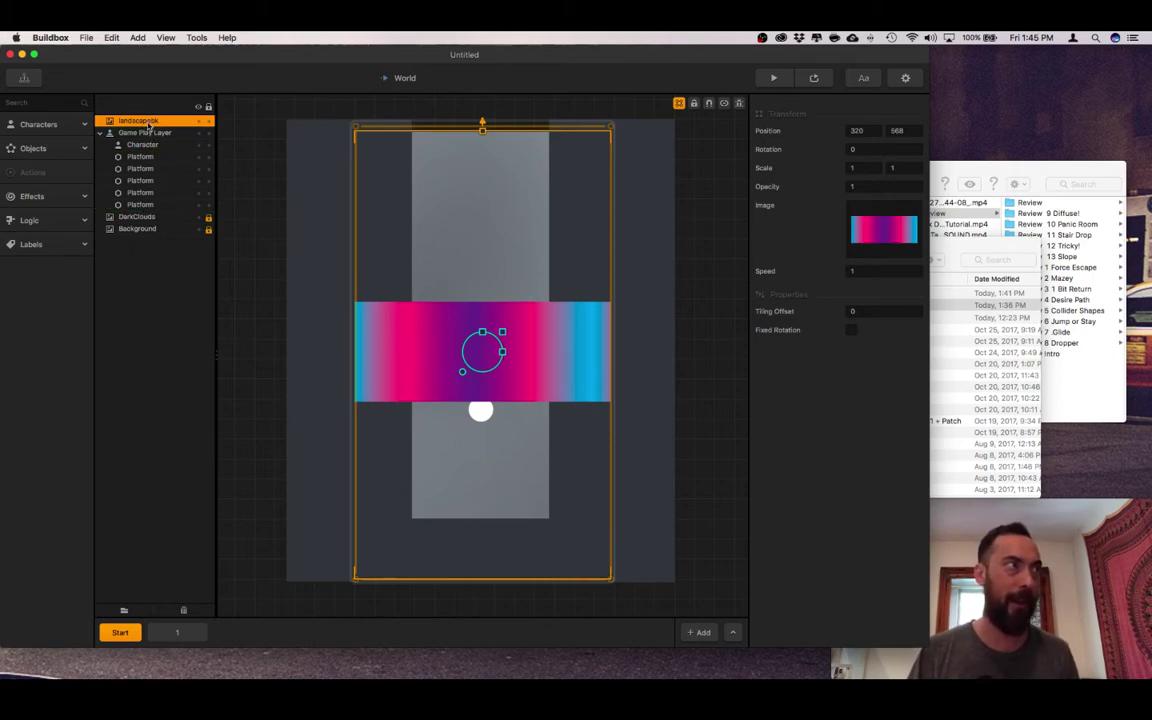
Step: Delete the DarkClouds and Background layers from the layer list
left_click(148, 165)
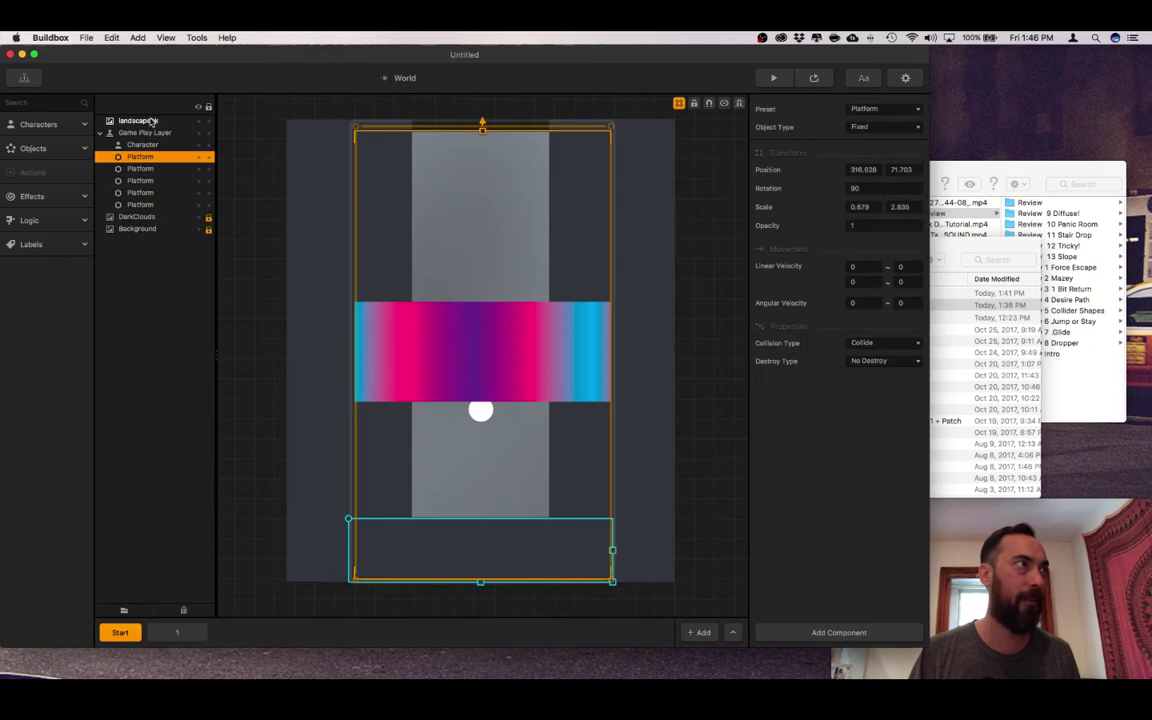
left_click(137, 118)
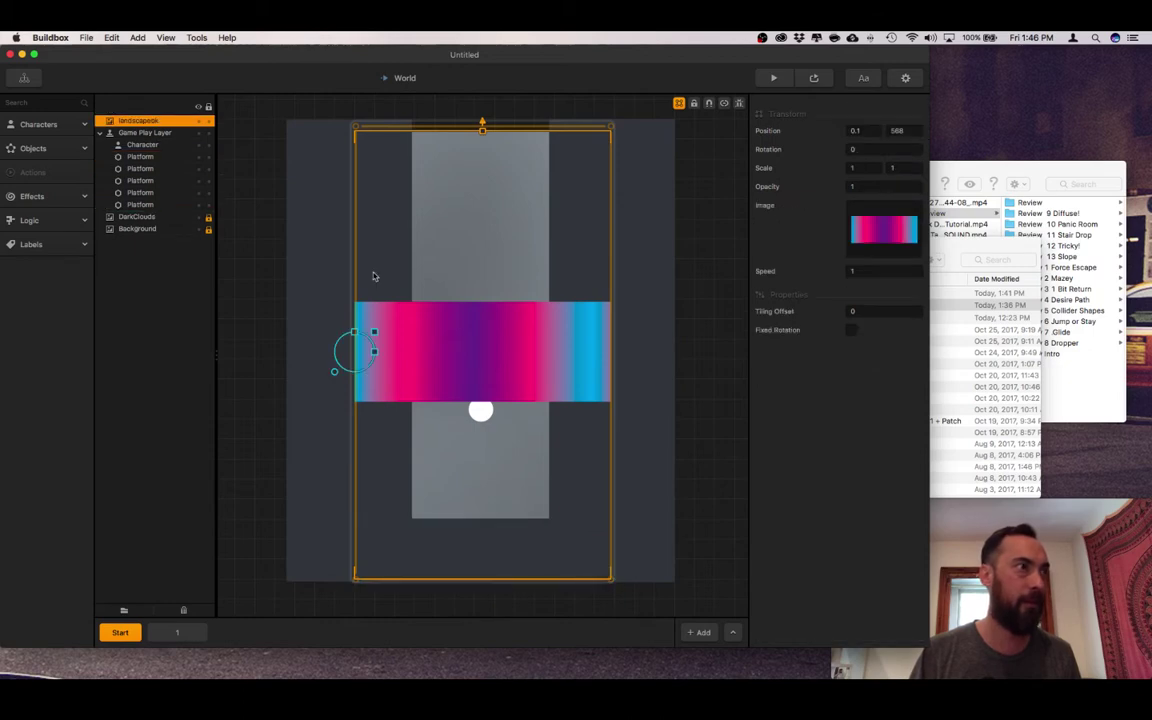
right_click(480, 336)
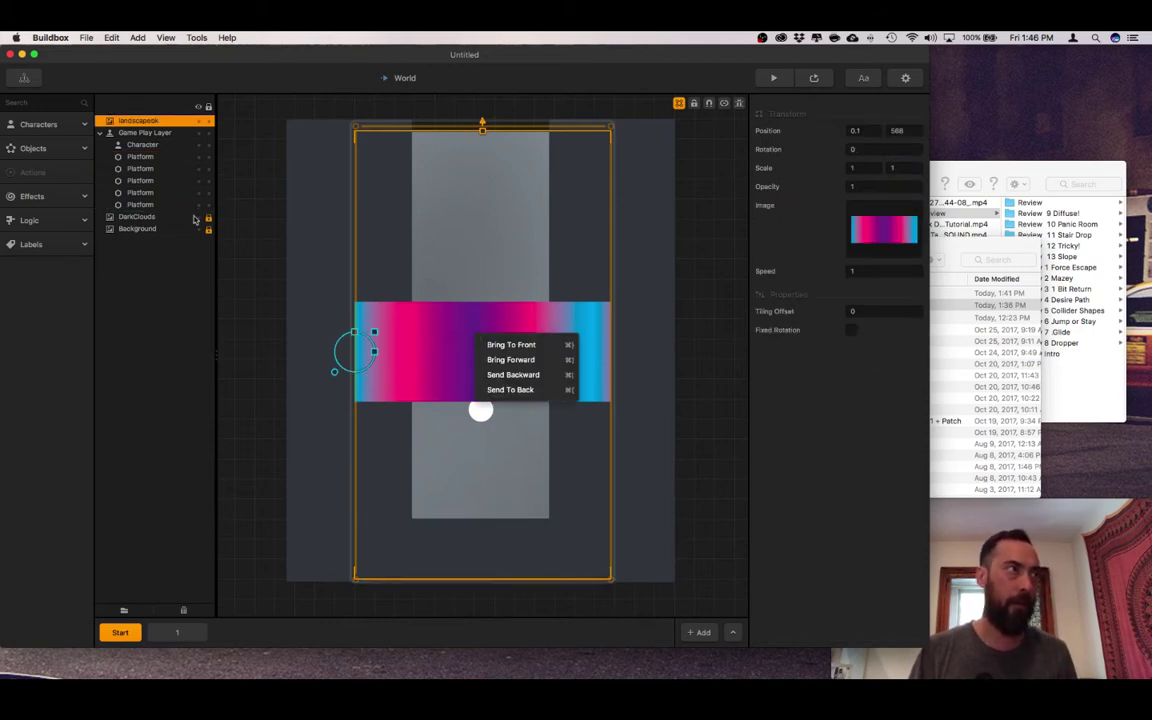
left_click(165, 208)
left_click(163, 218)
key("BackSpace")
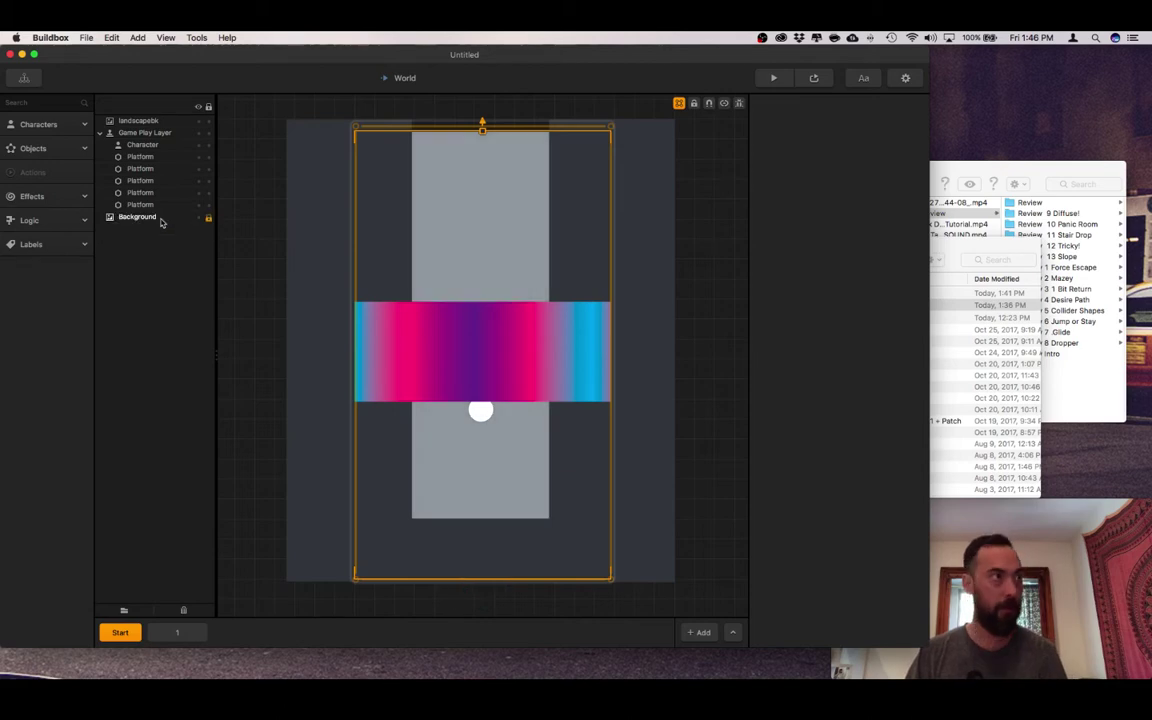
left_click(160, 218)
key("BackSpace")
Step: Send the landscapebk gradient to the back, behind everything else
left_click(446, 357)
right_click(446, 357)
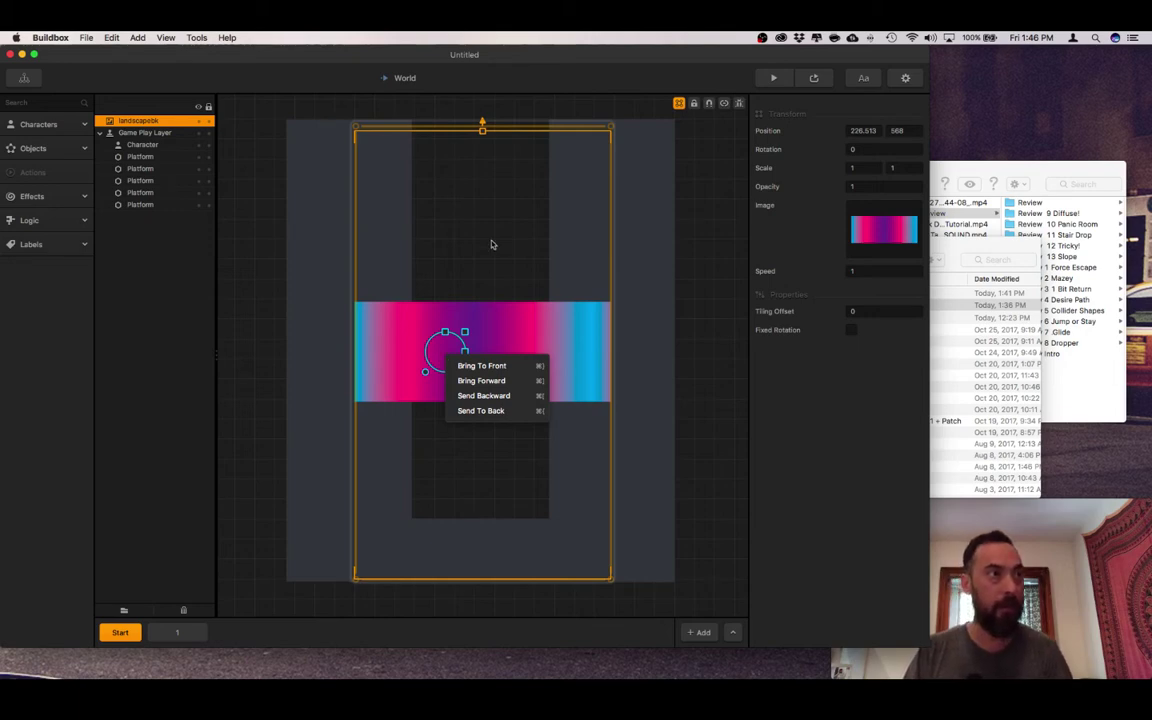
left_click(481, 366)
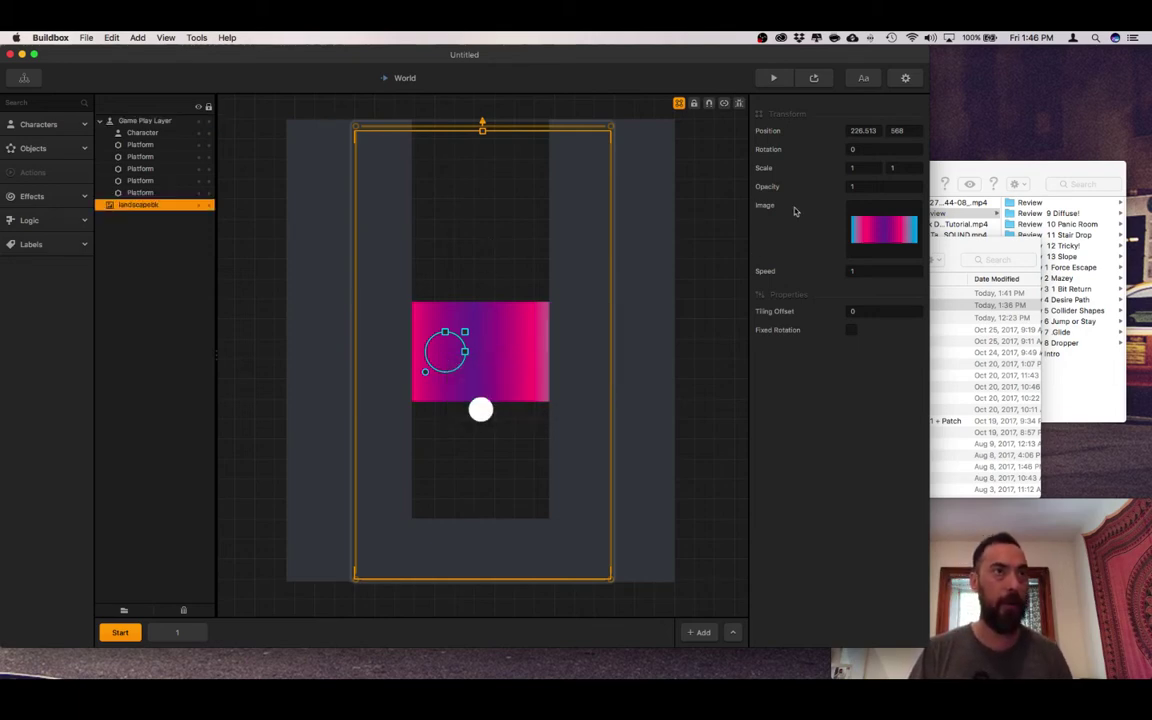
Step: Rotate the landscapebk gradient 90° and scale it to 7.78 by 2.92
left_click(857, 149)
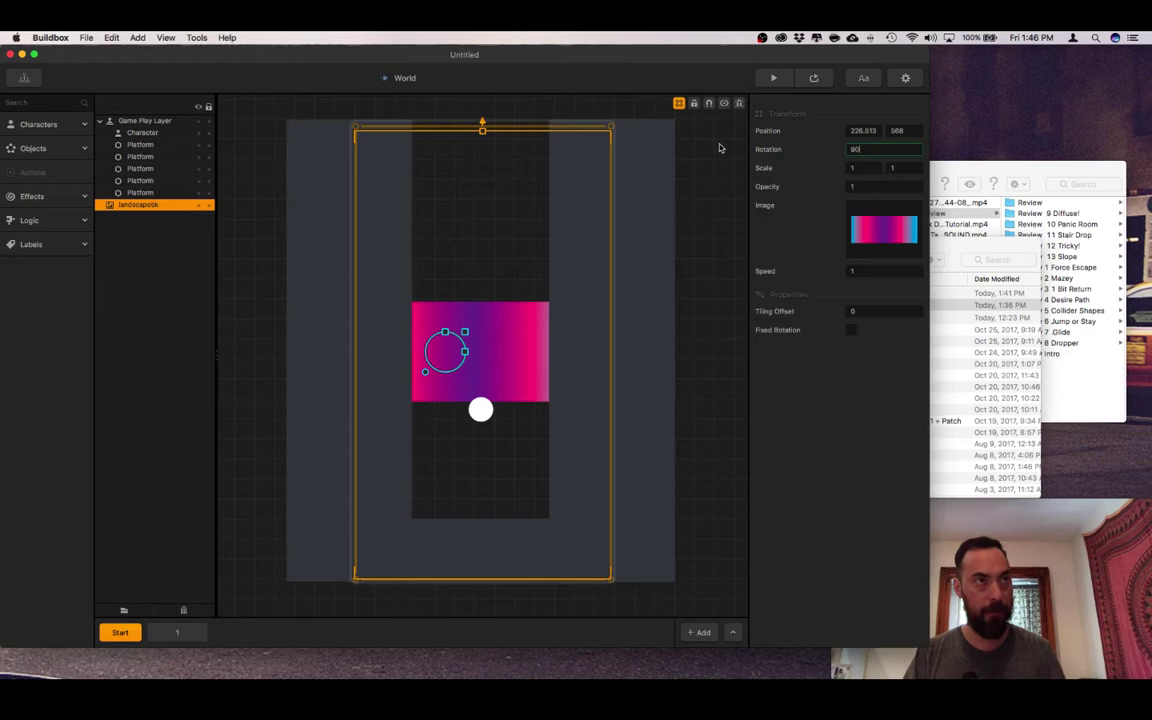
key("Tab")
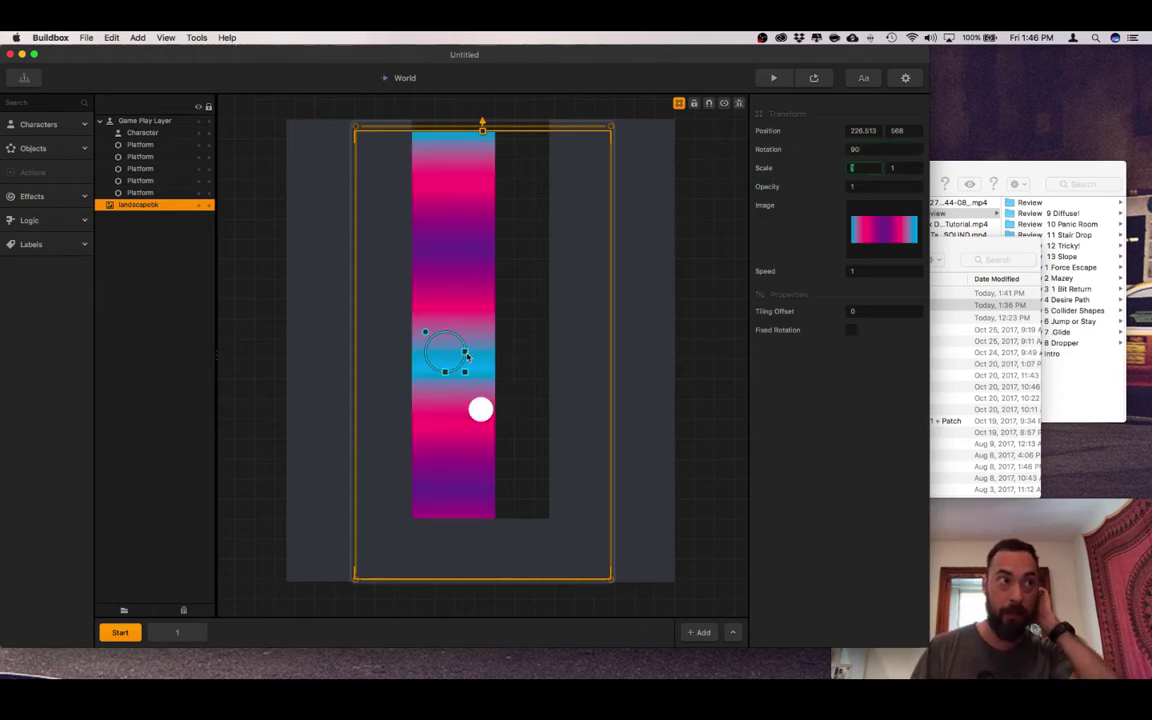
left_click_drag(466, 355, 491, 506)
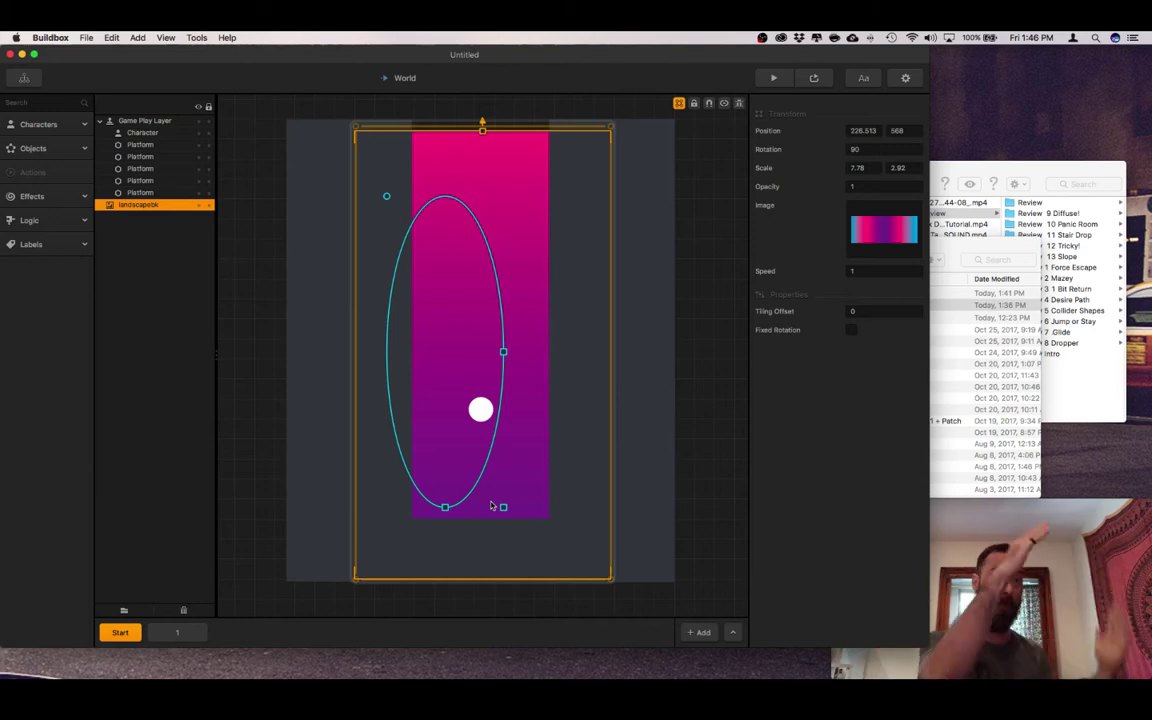
Step: Run a game preview and start playing it
left_click(773, 77)
left_click(893, 470)
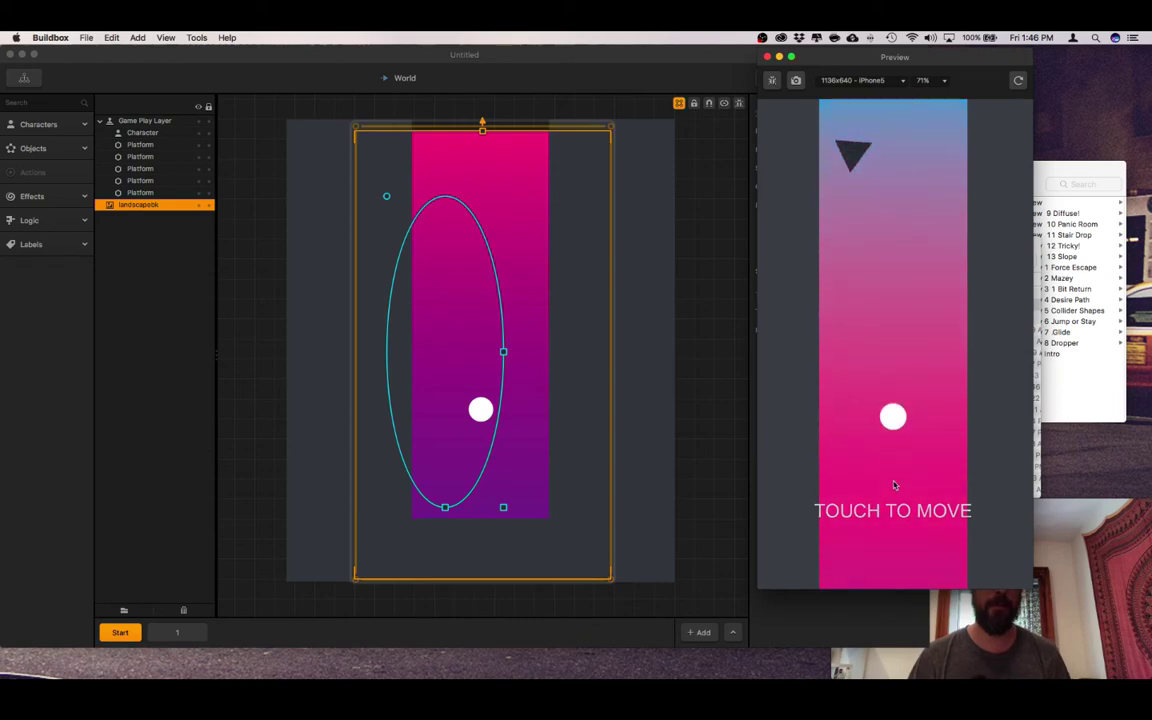
mouse_move(900, 480)
left_mouse_down()
mouse_move(891, 483)
mouse_move(900, 478)
left_mouse_up()
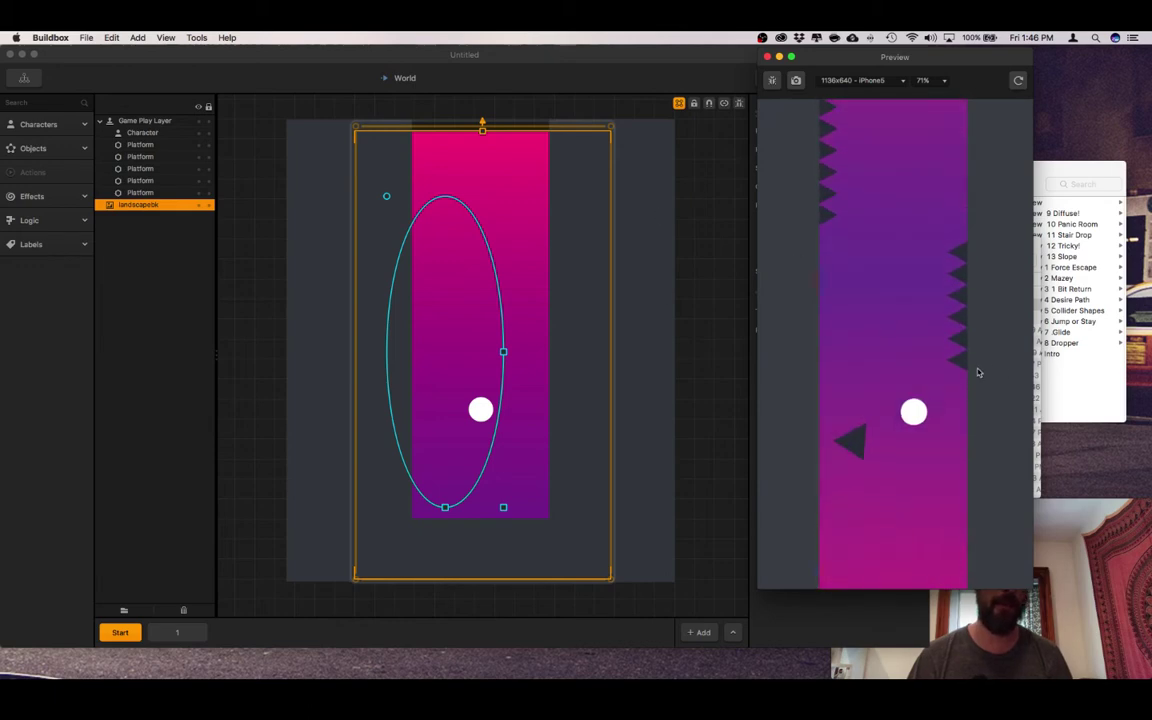
Step: Enter .8 in the Speed field of the landscapebk background
left_click(712, 334)
left_click(656, 334)
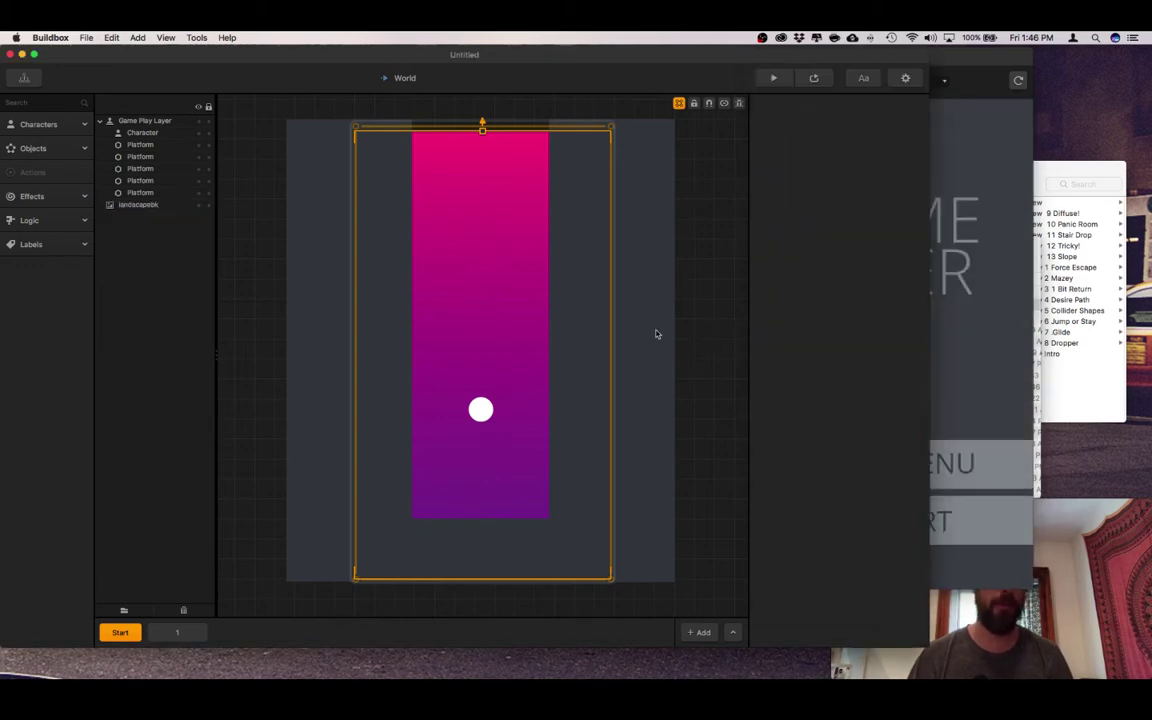
left_click(462, 336)
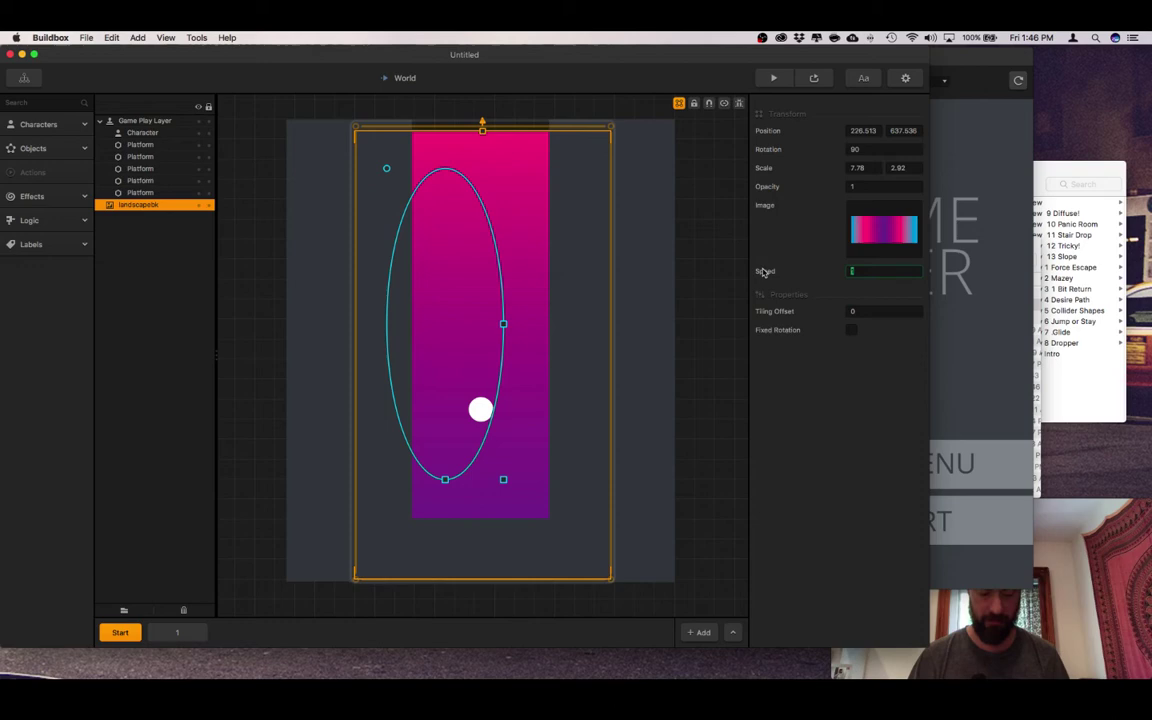
type(".8")
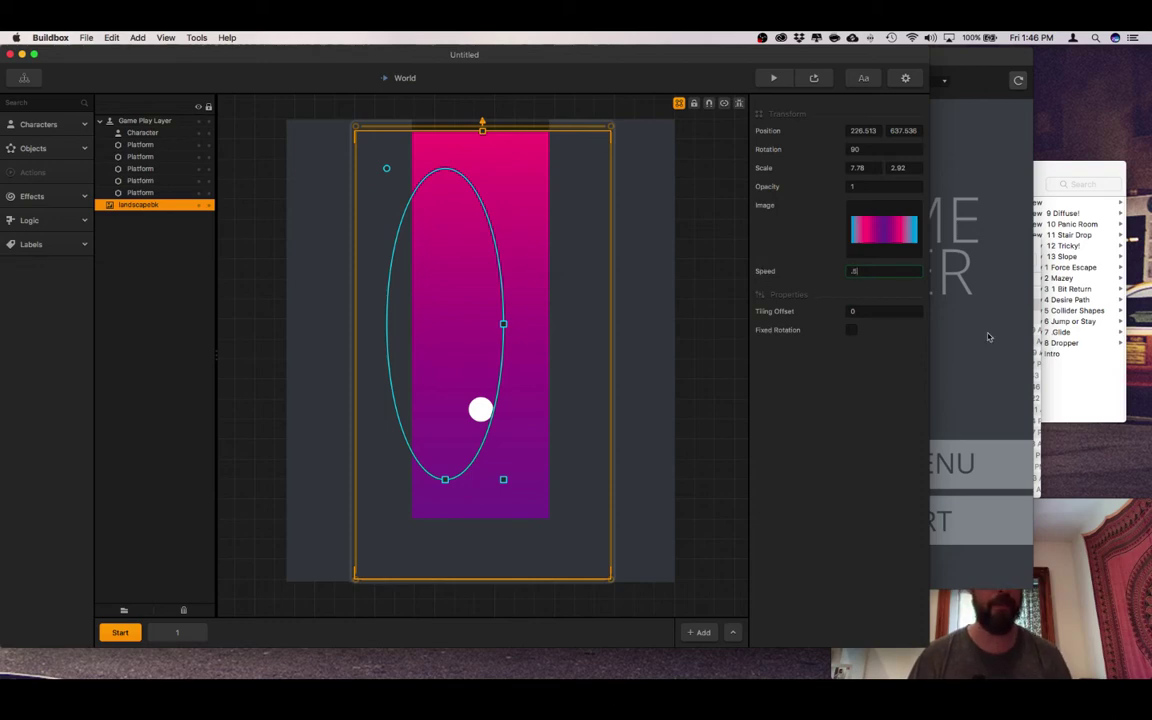
Step: Reload the game preview, start it and steer the ball to watch the background scroll
left_click(988, 337)
left_click(887, 517)
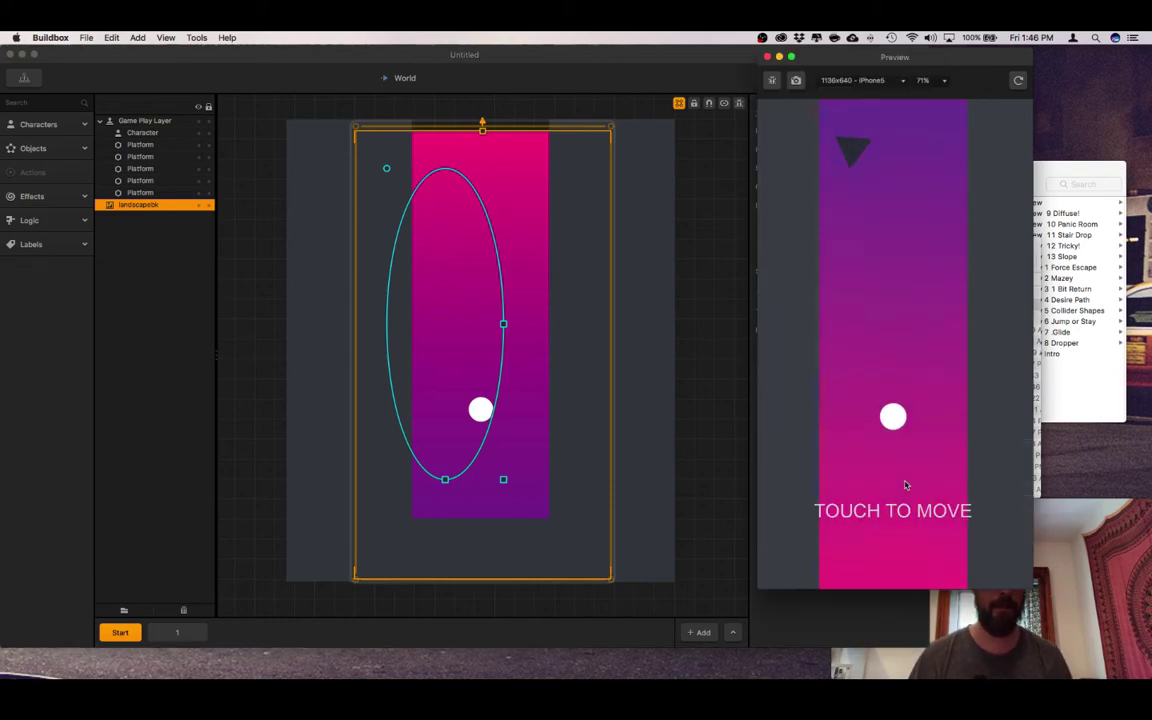
left_click(1018, 80)
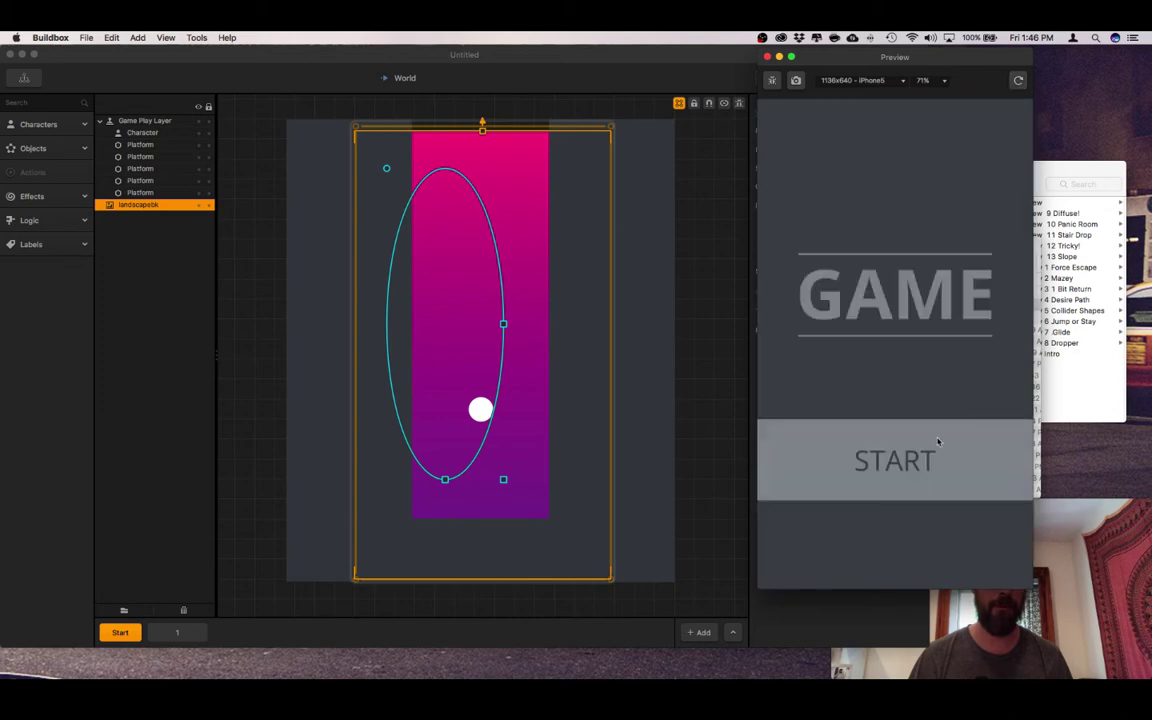
left_click(938, 441)
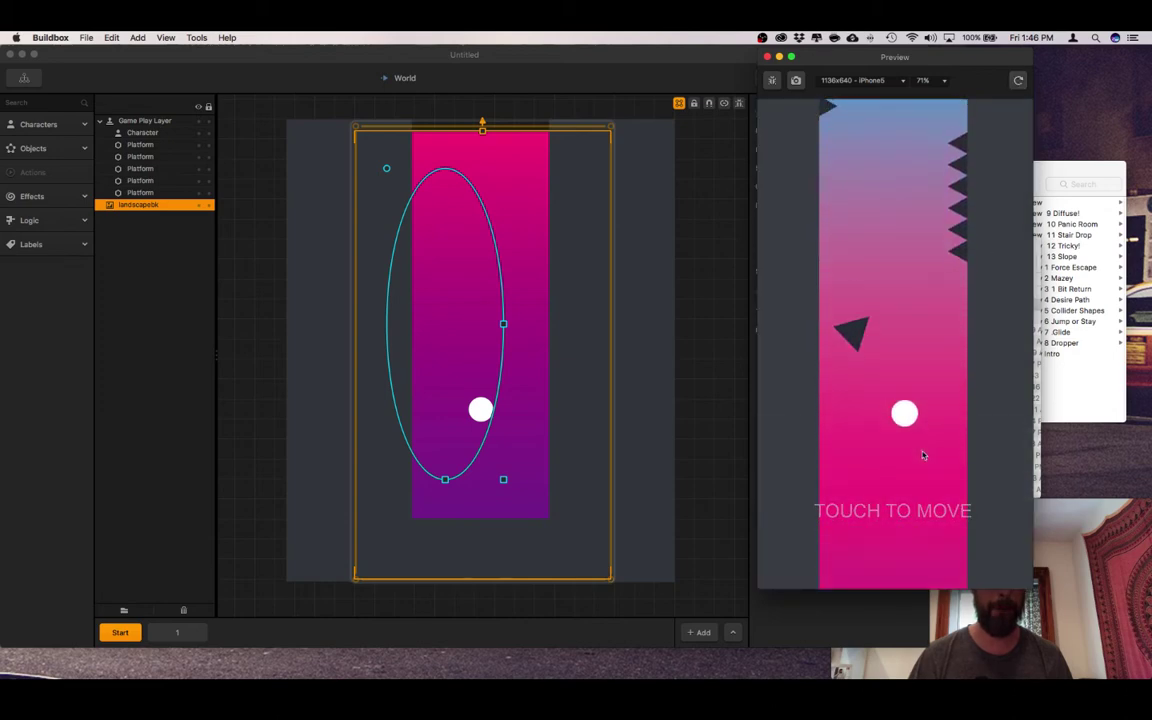
mouse_move(923, 455)
left_mouse_down()
mouse_move(902, 456)
mouse_move(930, 450)
mouse_move(917, 453)
left_mouse_up()
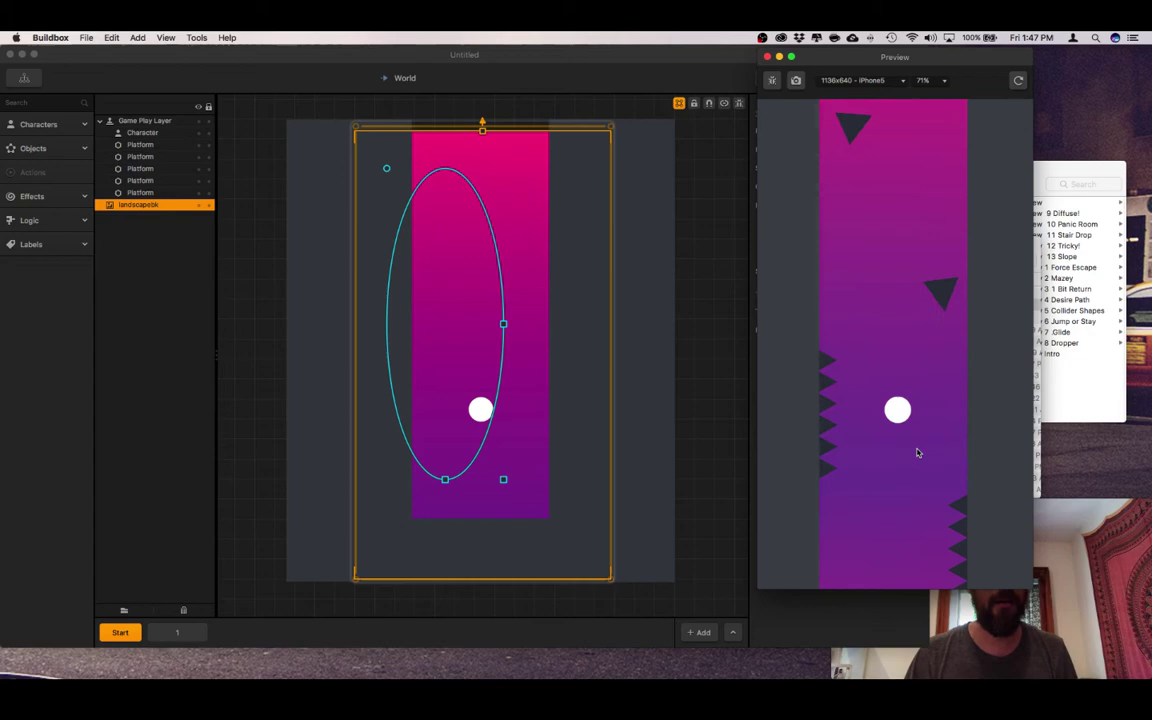
Step: Edit the landscapebk background's Speed value again and check the running preview
left_click(725, 353)
left_click(468, 303)
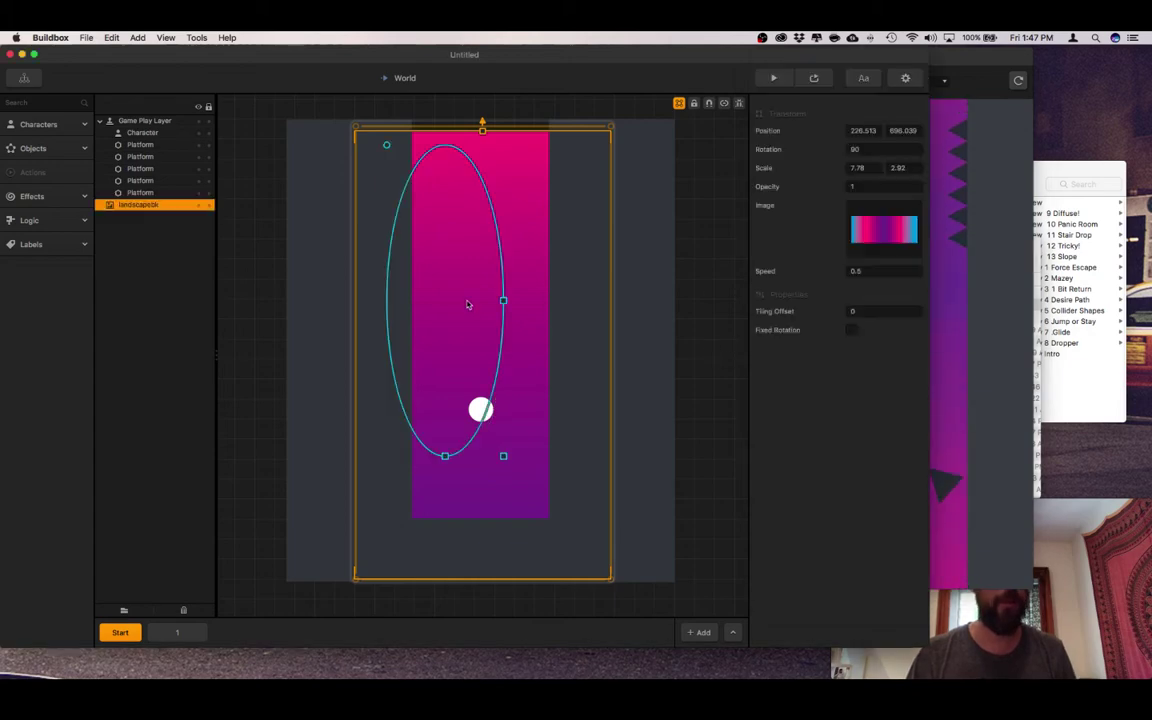
left_click(883, 271)
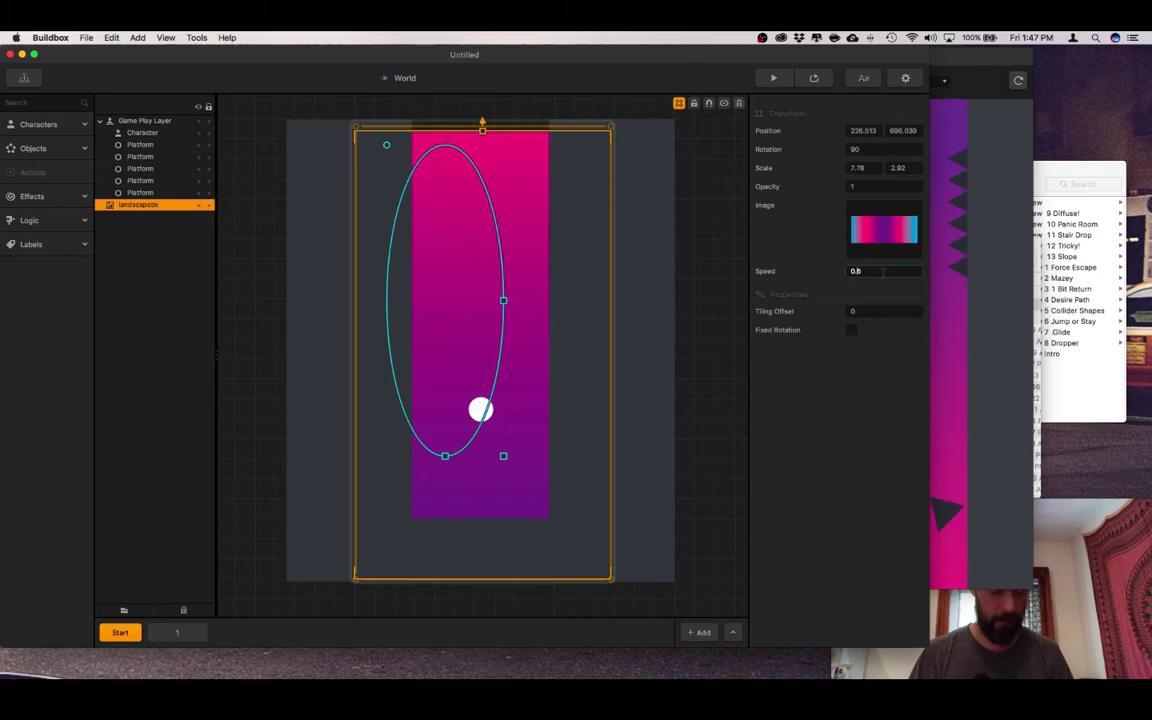
left_click(1008, 316)
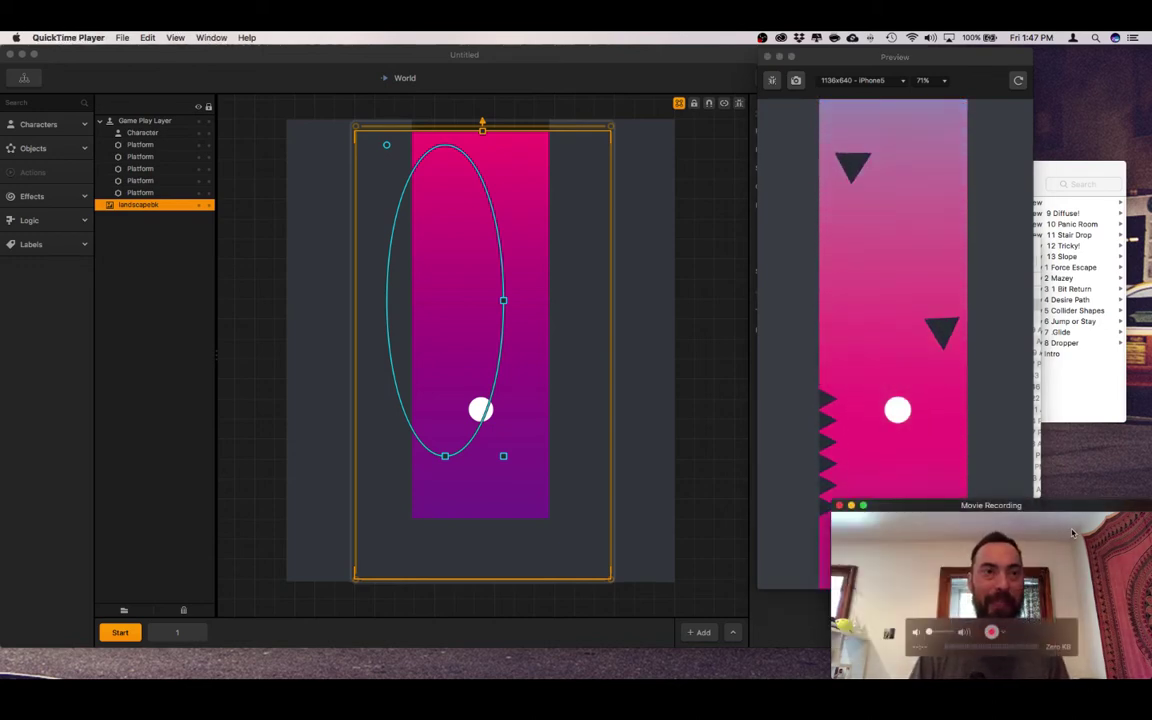
Step: View landscapebk.png in Quick Look, close it, and deselect everything in Buildbox
left_click(1037, 395)
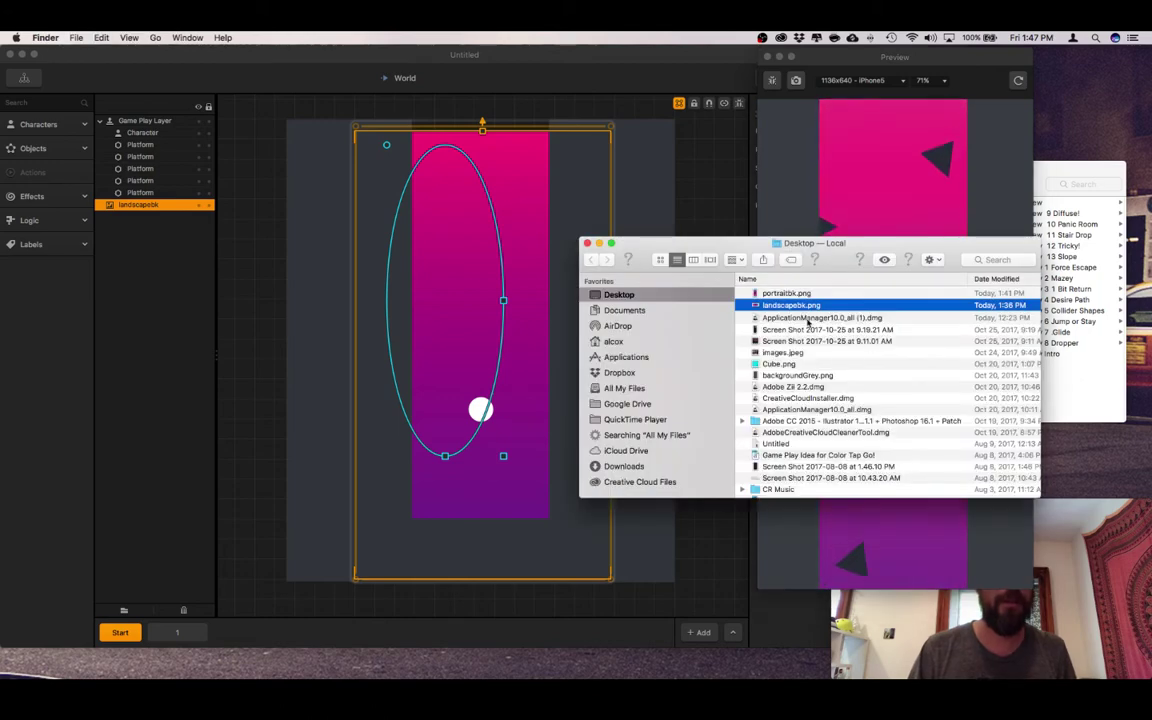
key("space")
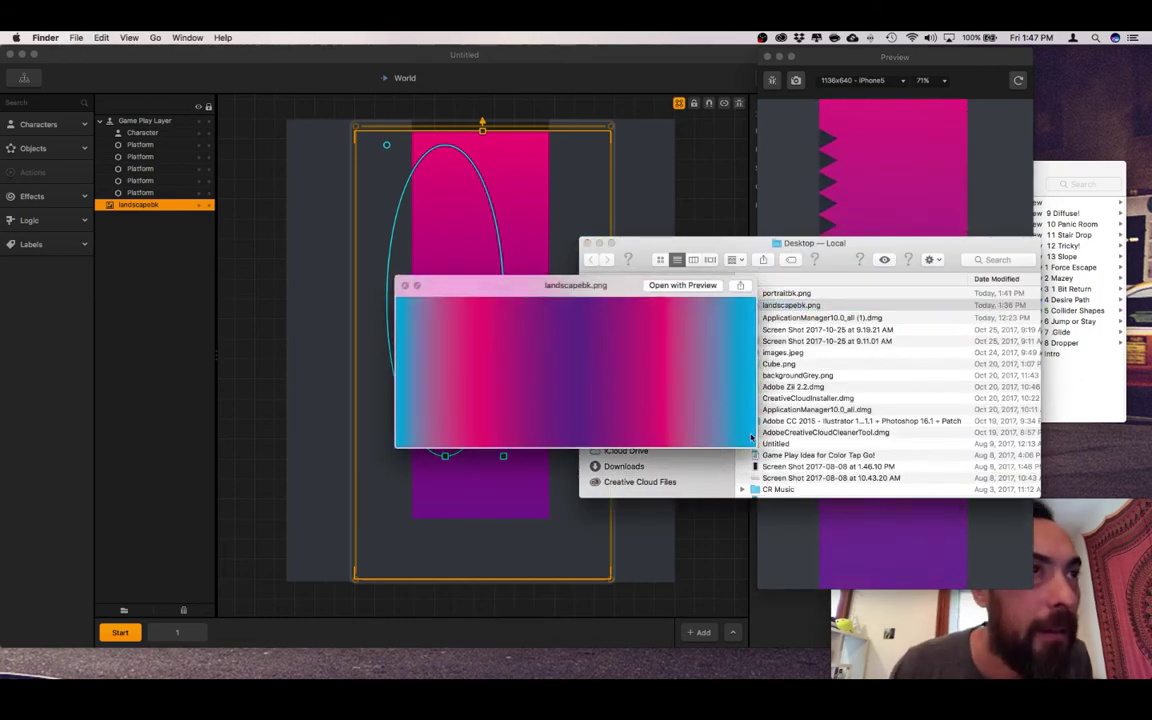
left_click(406, 287)
left_click(689, 174)
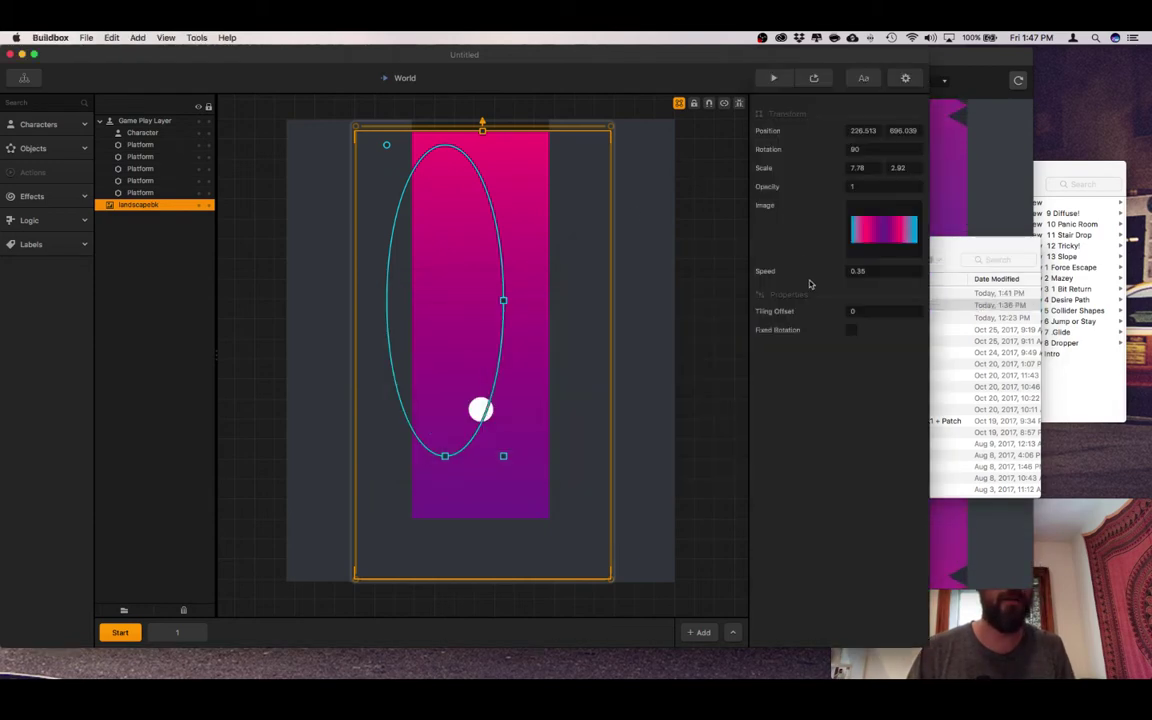
key("Escape")
Step: Give landscapebk a Speed of -1 and start the game in the preview
left_click(481, 302)
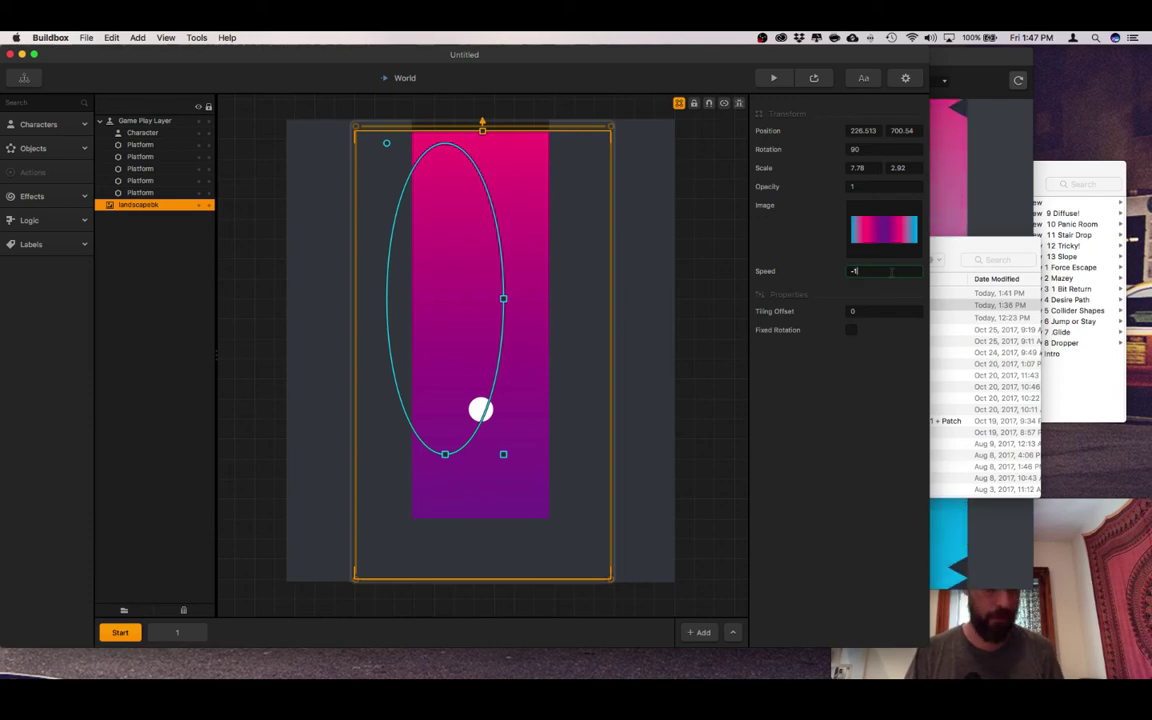
left_click(1010, 167)
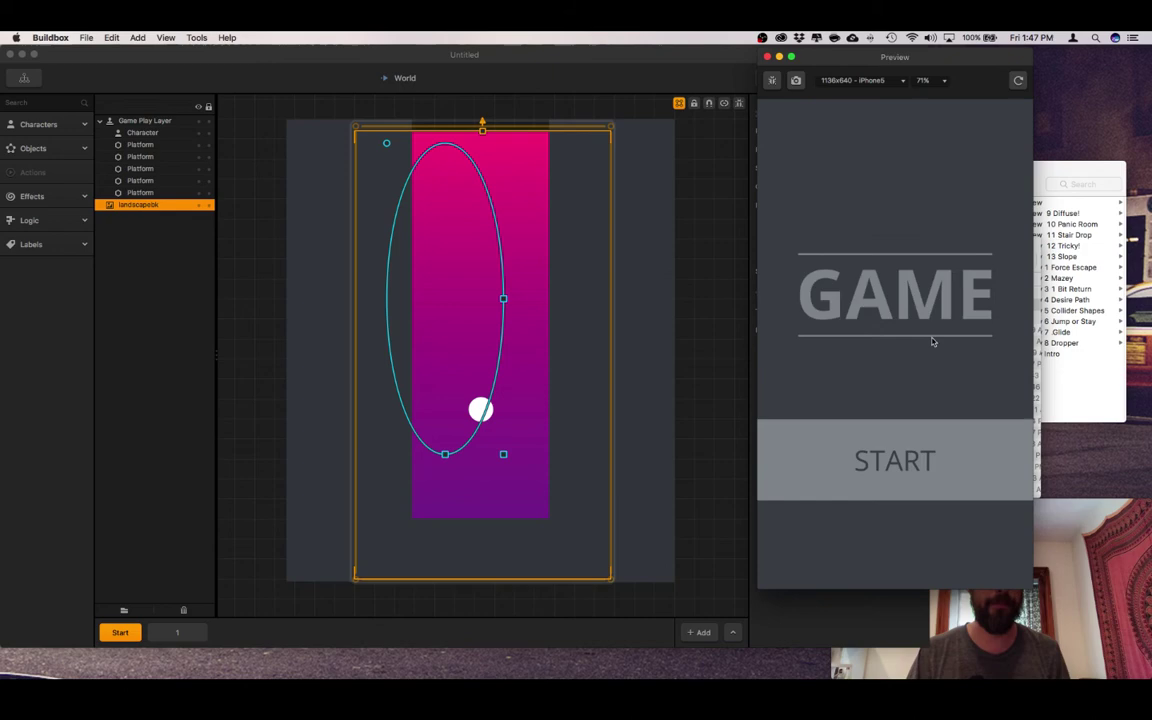
left_click(911, 455)
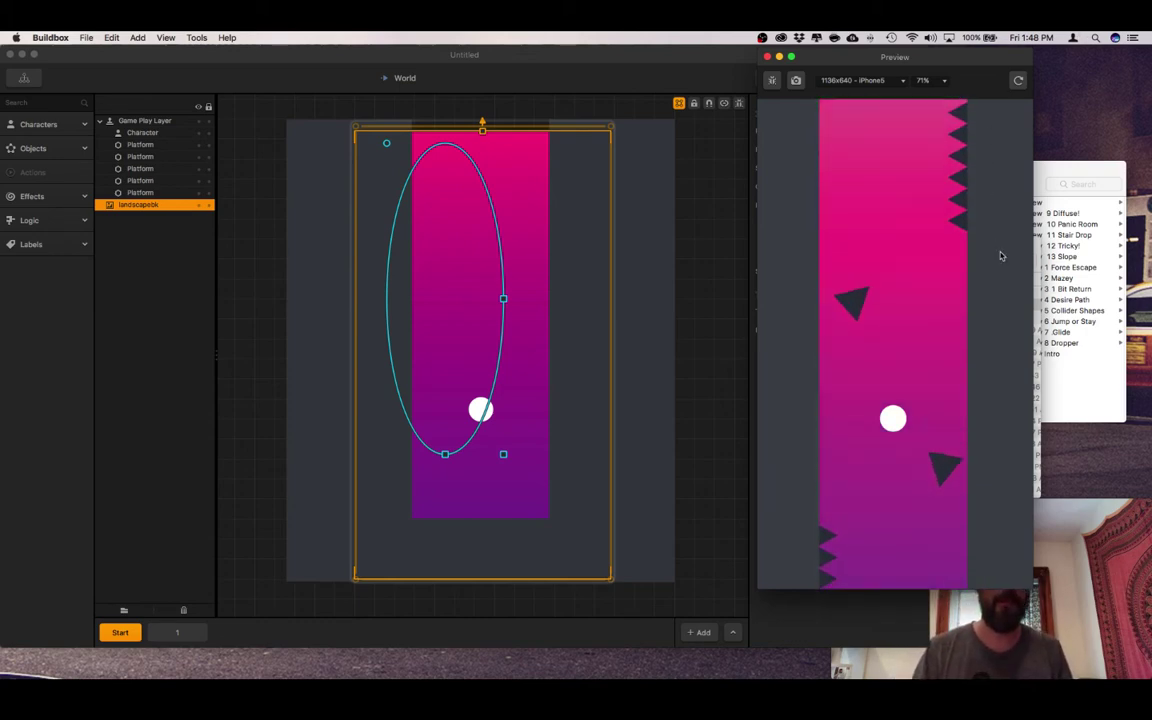
Step: Set the landscapebk Speed to -0.40, then hide the layer with its eye icon
left_click(718, 206)
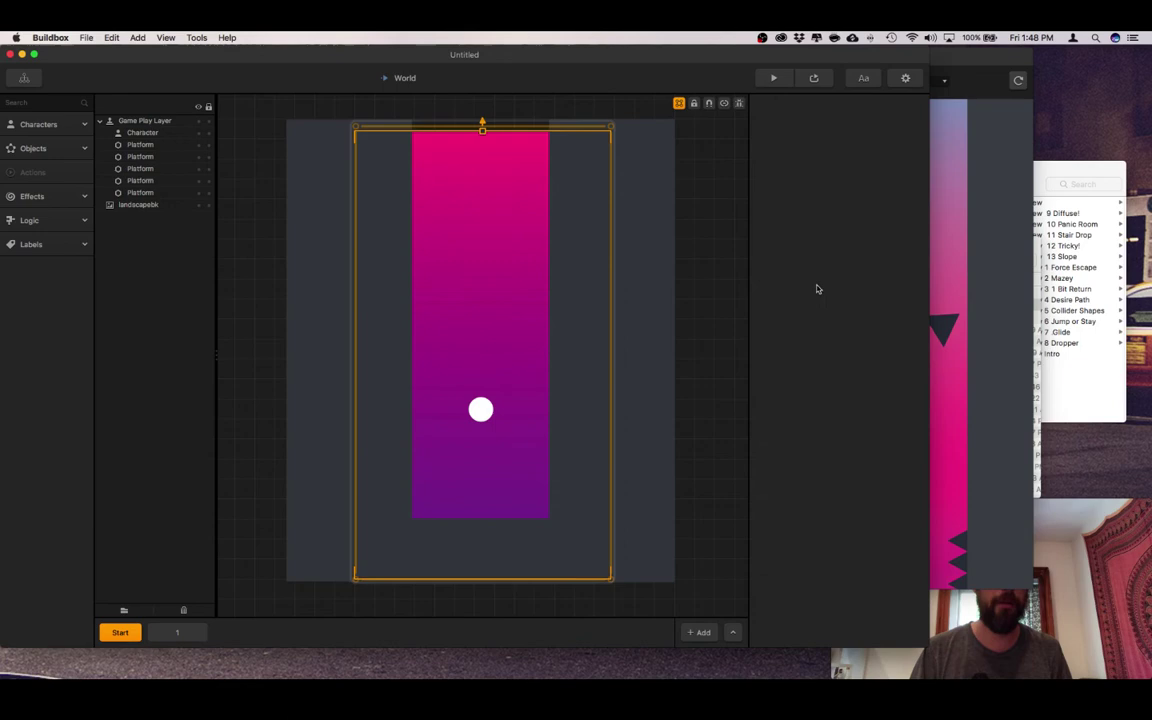
left_click(505, 316)
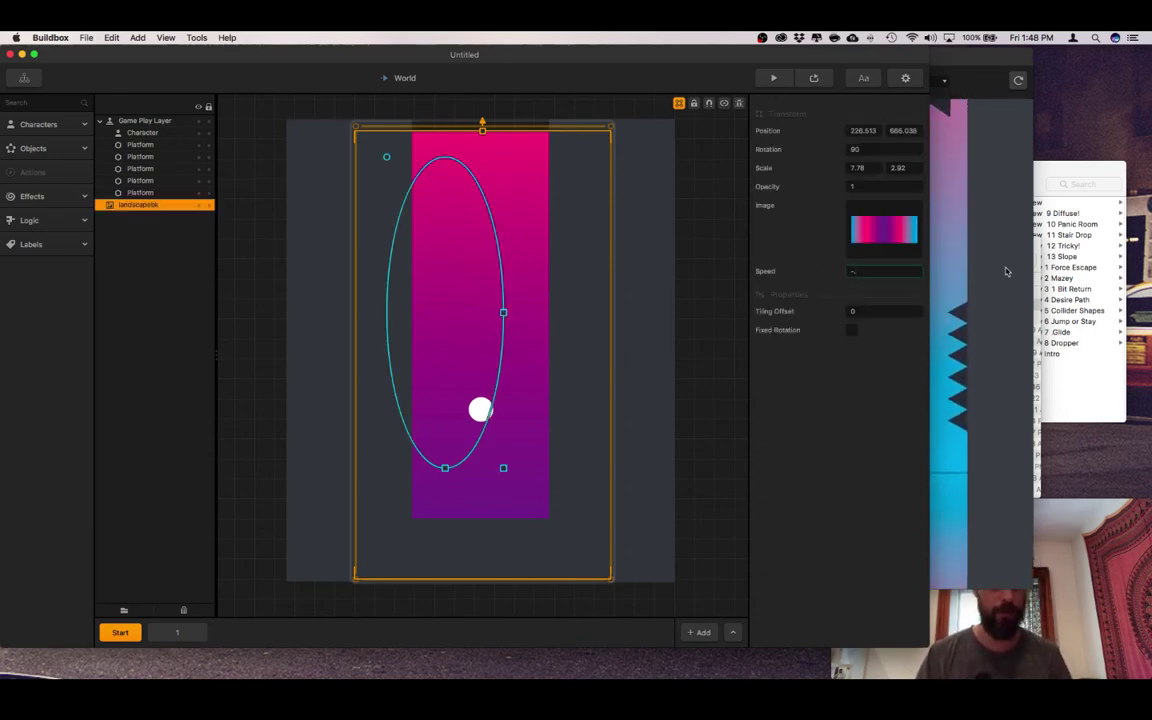
type("-")
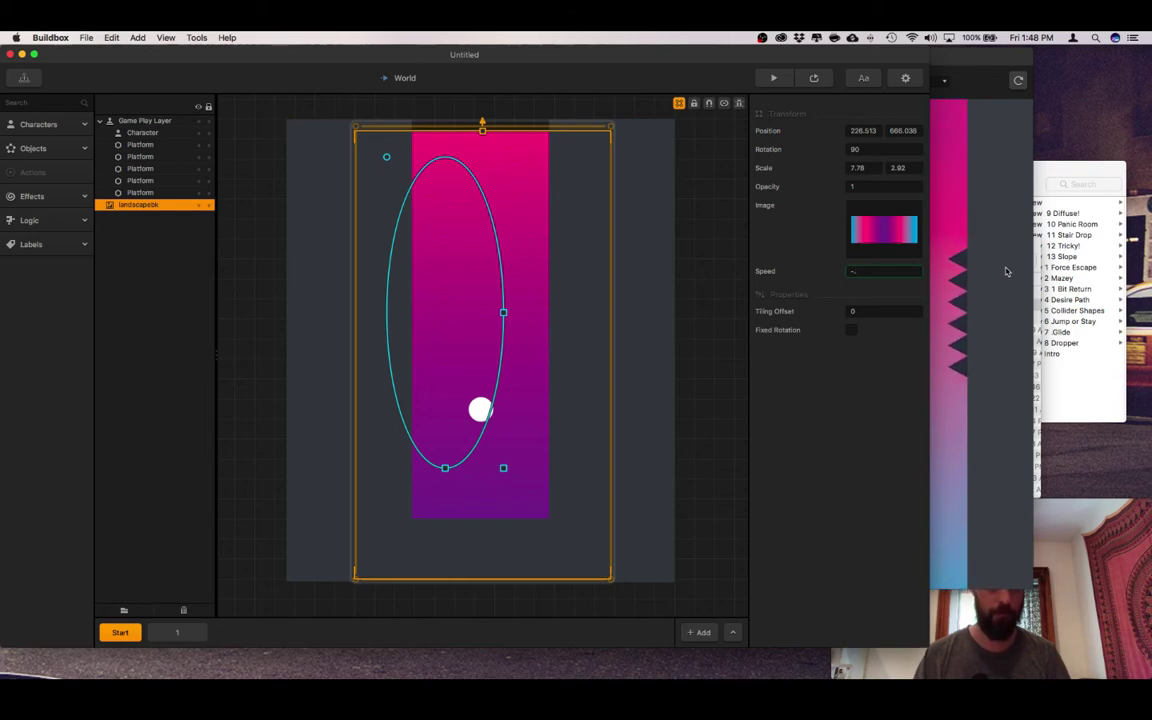
type(".40")
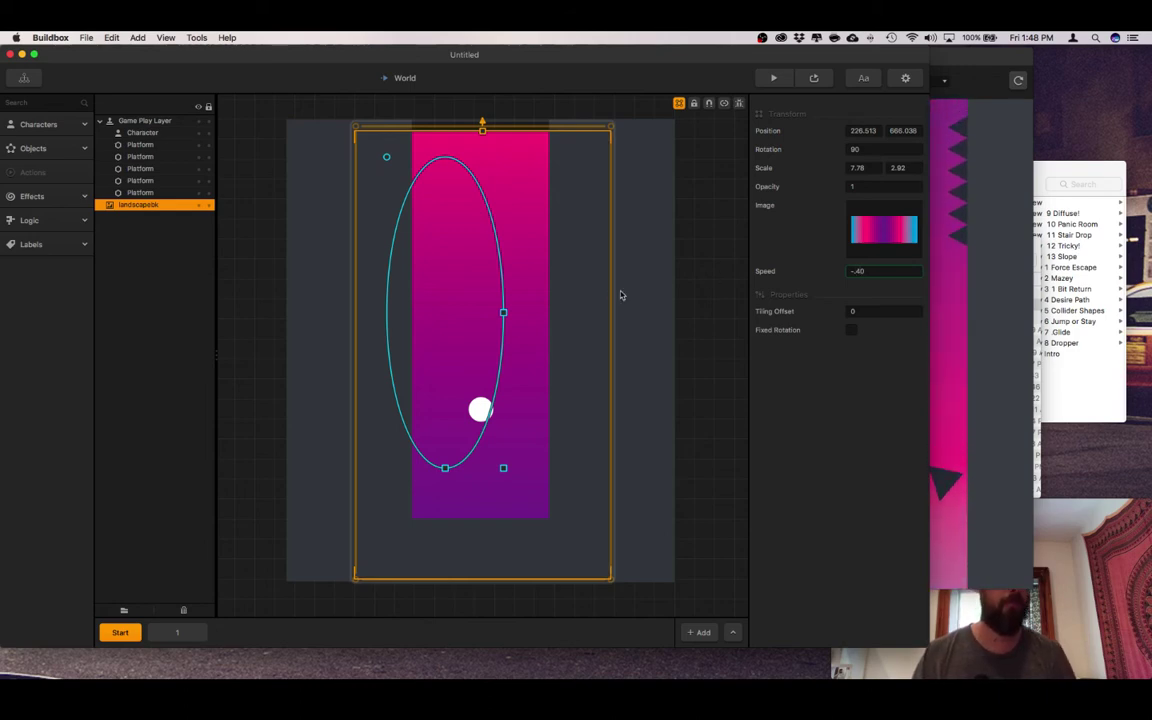
left_click(700, 289)
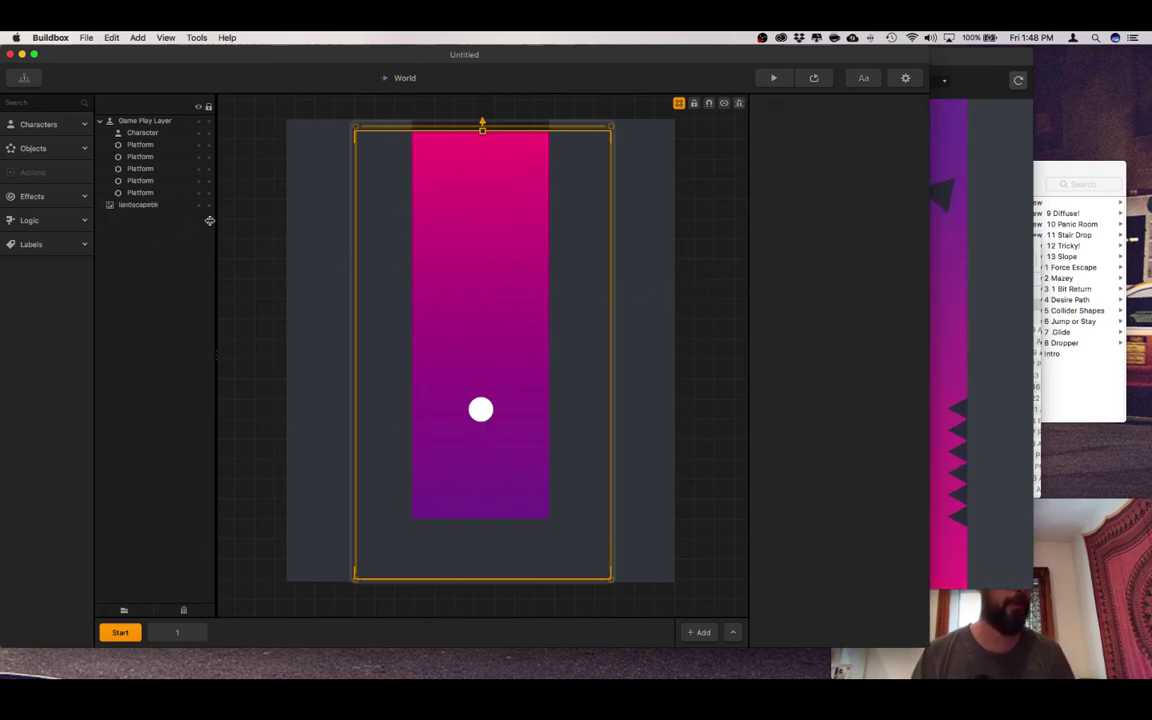
left_click(150, 205)
left_click(200, 206)
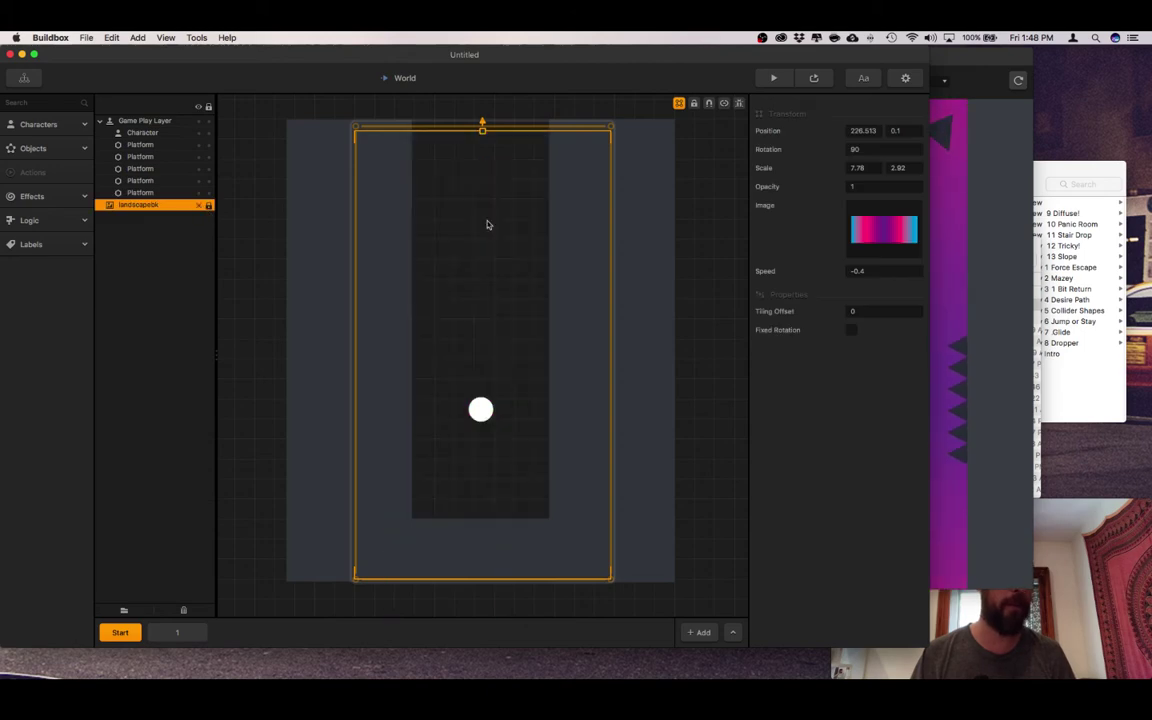
Step: Drop portraitbk.png from the Desktop folder into the scene as a background
left_click(1037, 245)
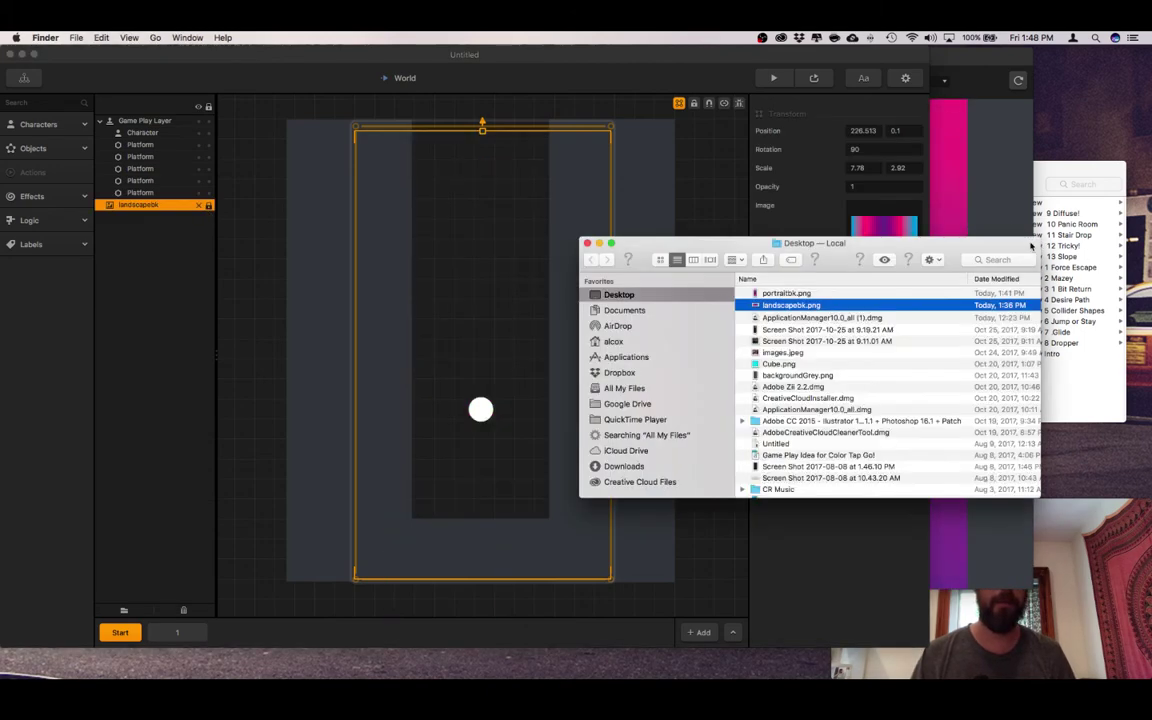
left_click_drag(985, 246, 1087, 234)
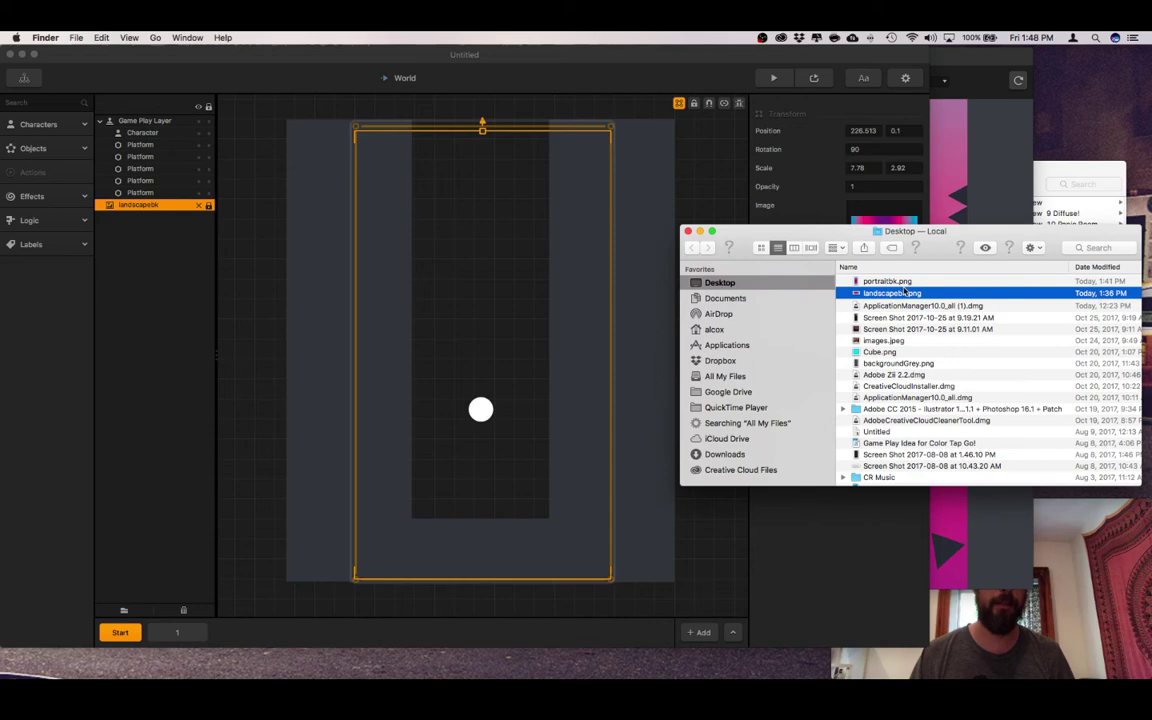
left_click_drag(869, 284, 598, 489)
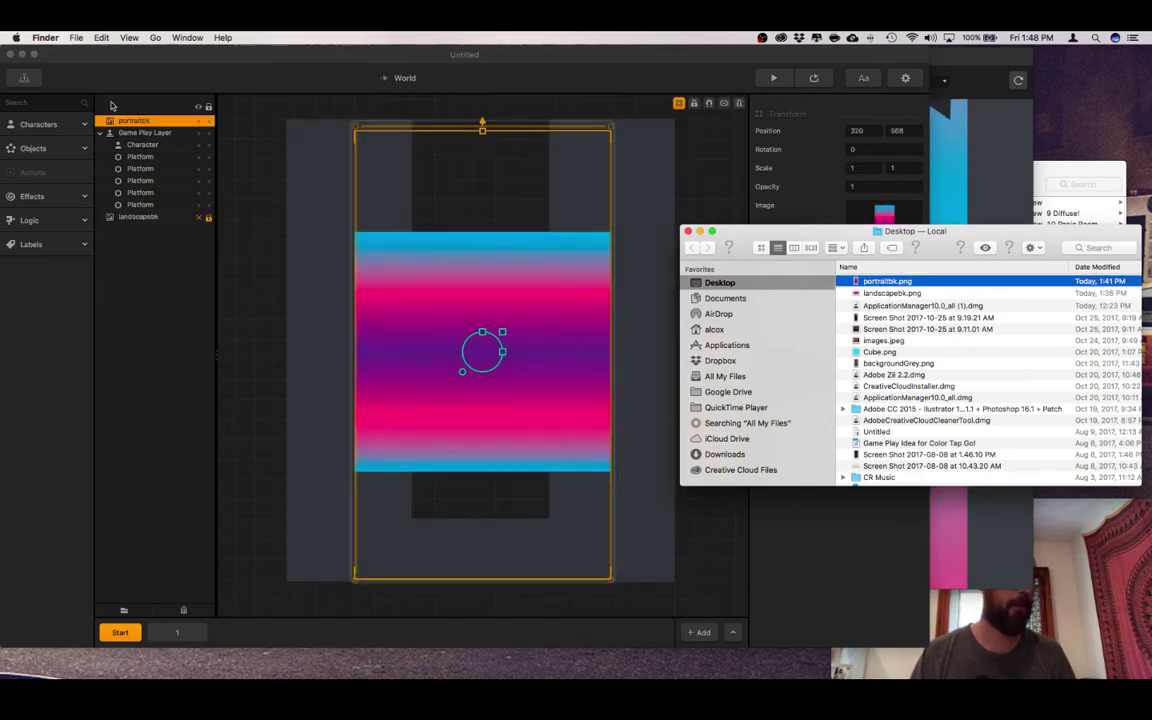
Step: Move portraitbk beneath the Platform layers and stretch it to 2.08 by 8.53
left_click_drag(147, 121, 150, 205)
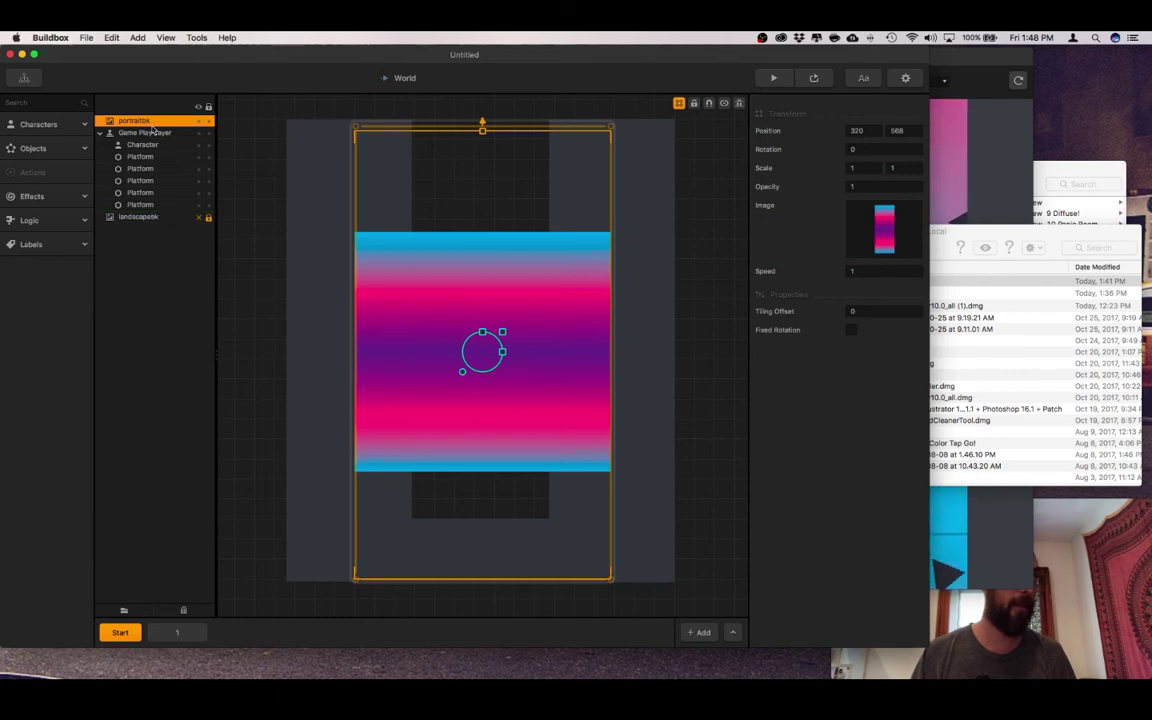
left_click_drag(157, 124, 155, 217)
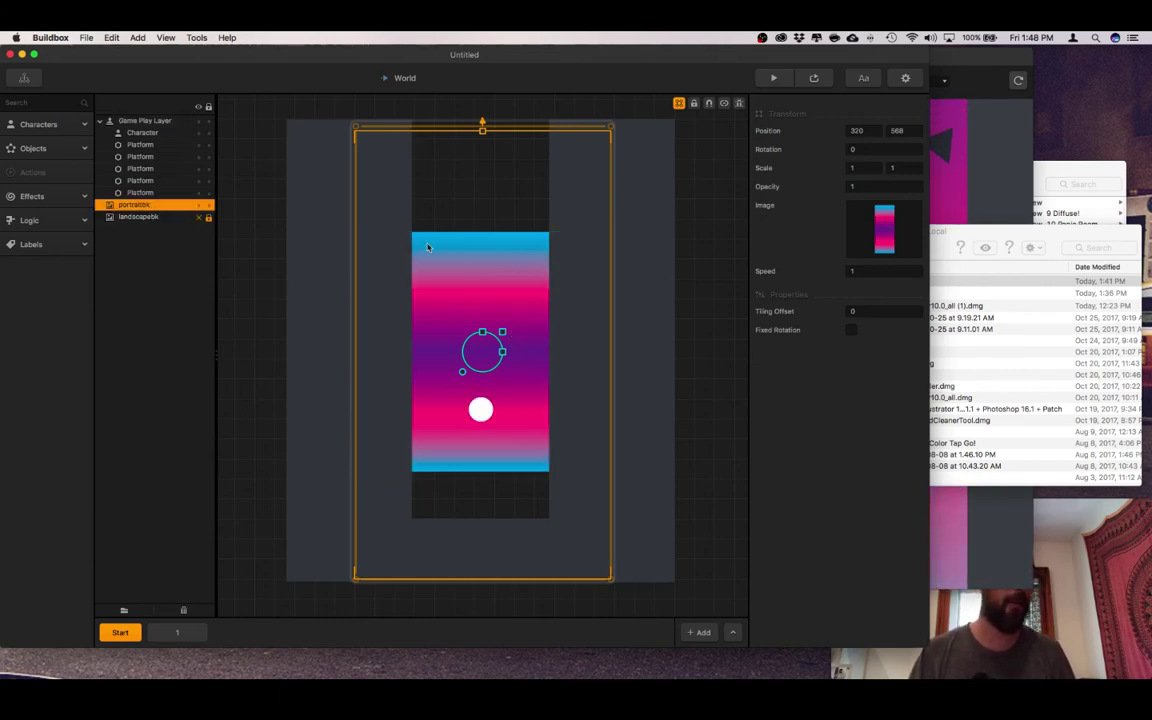
left_click_drag(482, 333, 489, 199)
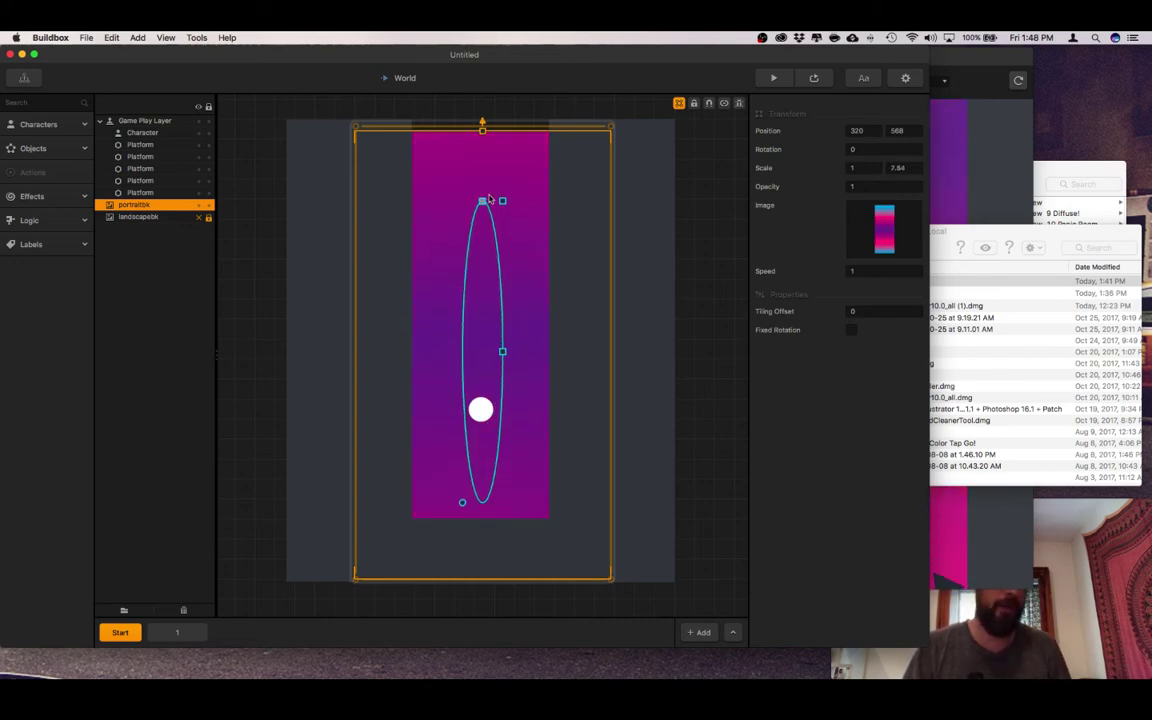
left_click_drag(504, 352, 529, 352)
Step: Start the game preview and watch the pink-to-purple portraitbk gradient scroll behind the spikes
left_click(1031, 184)
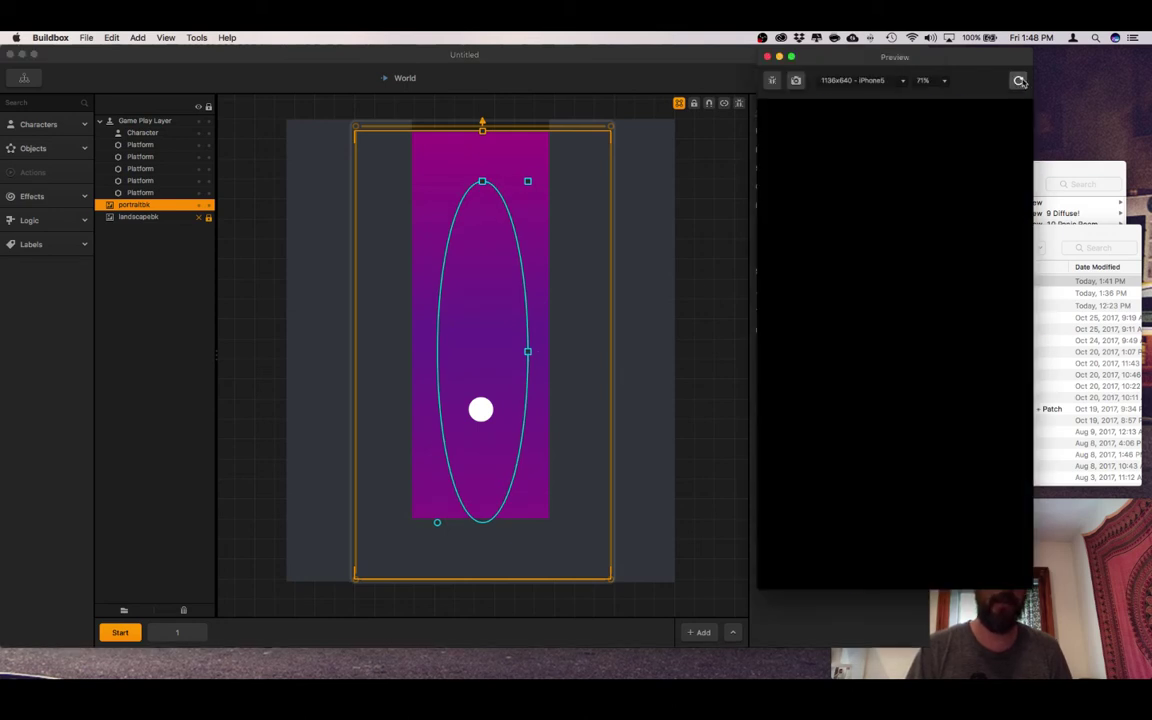
left_click(963, 453)
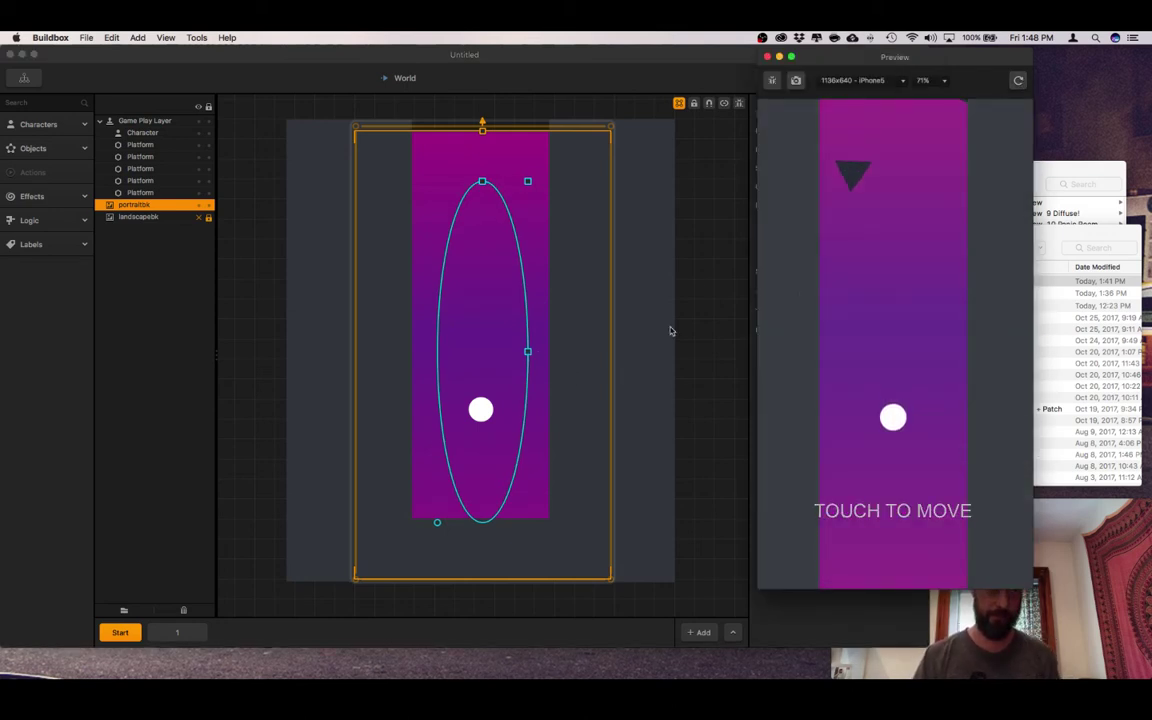
left_click(717, 302)
left_click(975, 62)
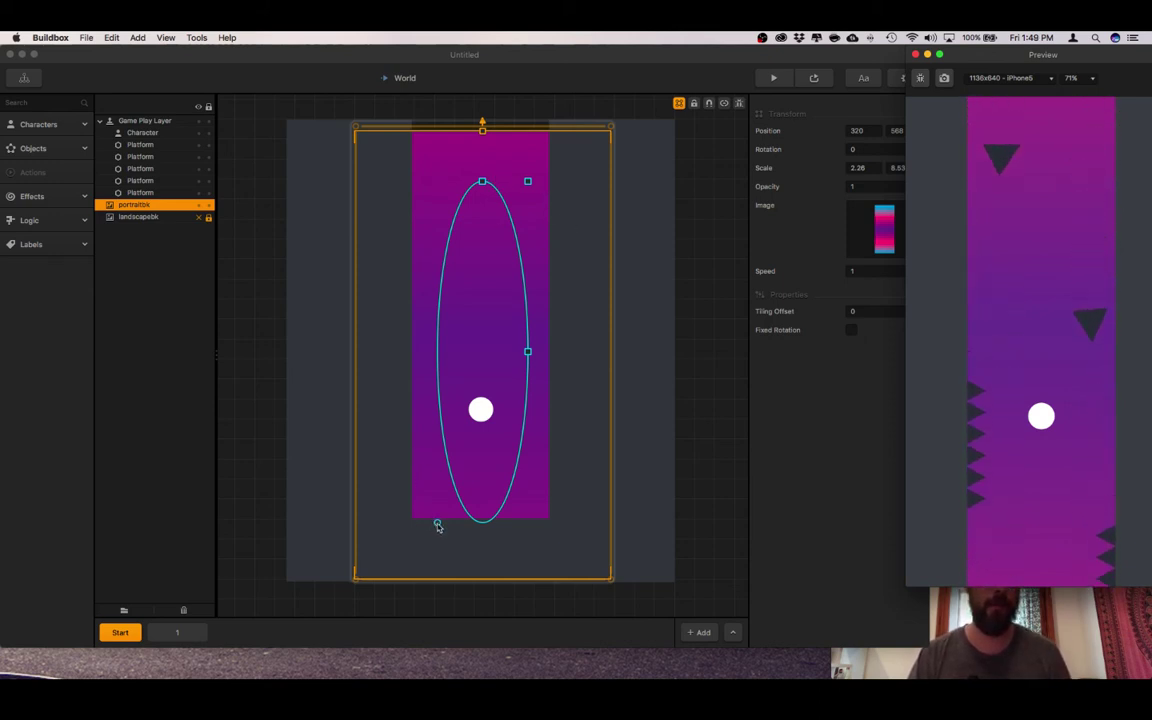
Step: Rotate the portraitbk background to exactly -90 degrees
left_click_drag(437, 526, 605, 388)
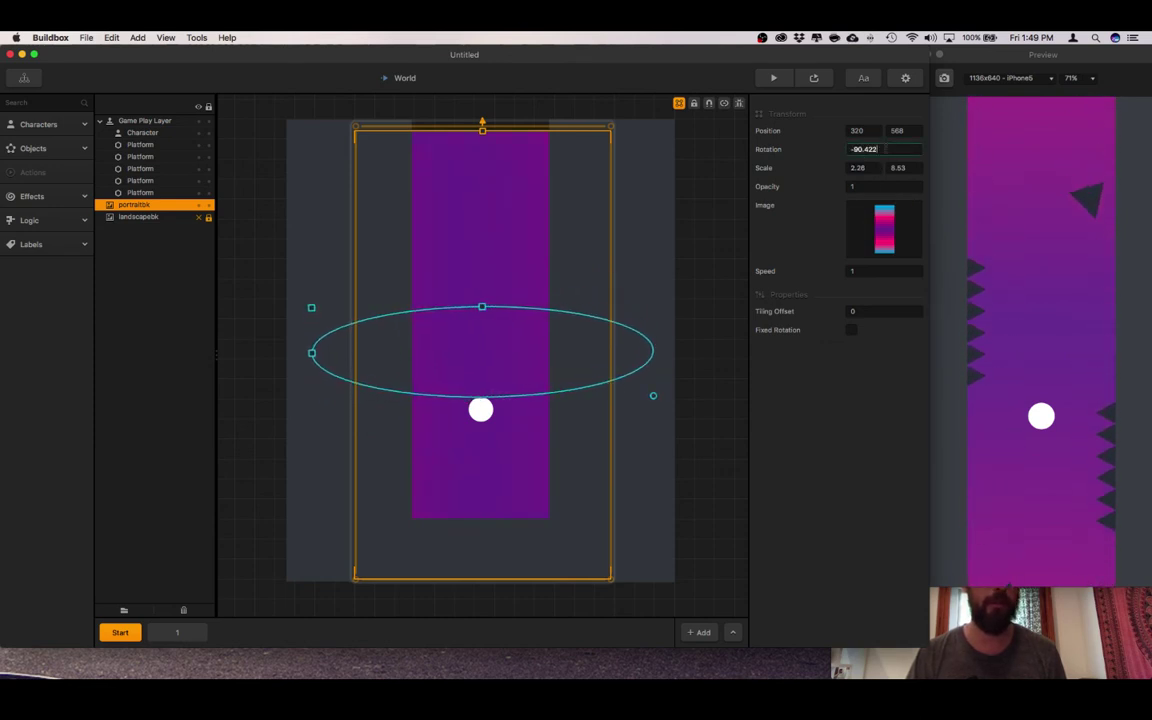
key("super+a")
type("-90")
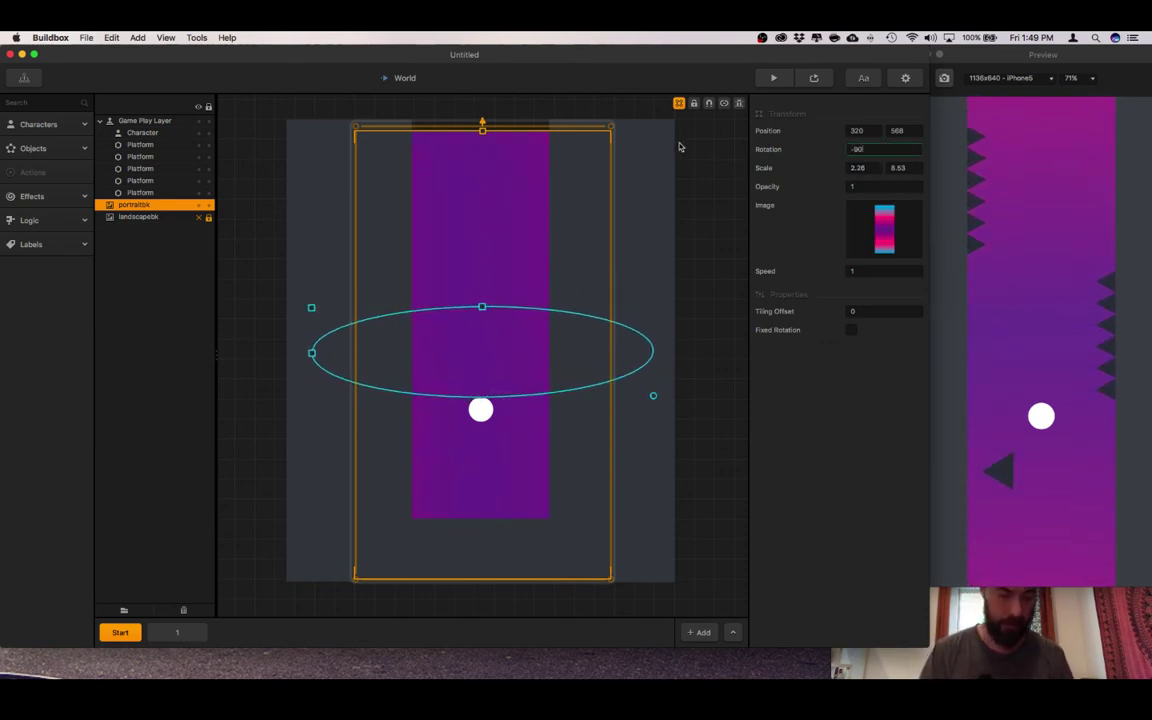
key("Tab")
Step: Replay the game preview to see the rotated gradient background
left_click(1059, 147)
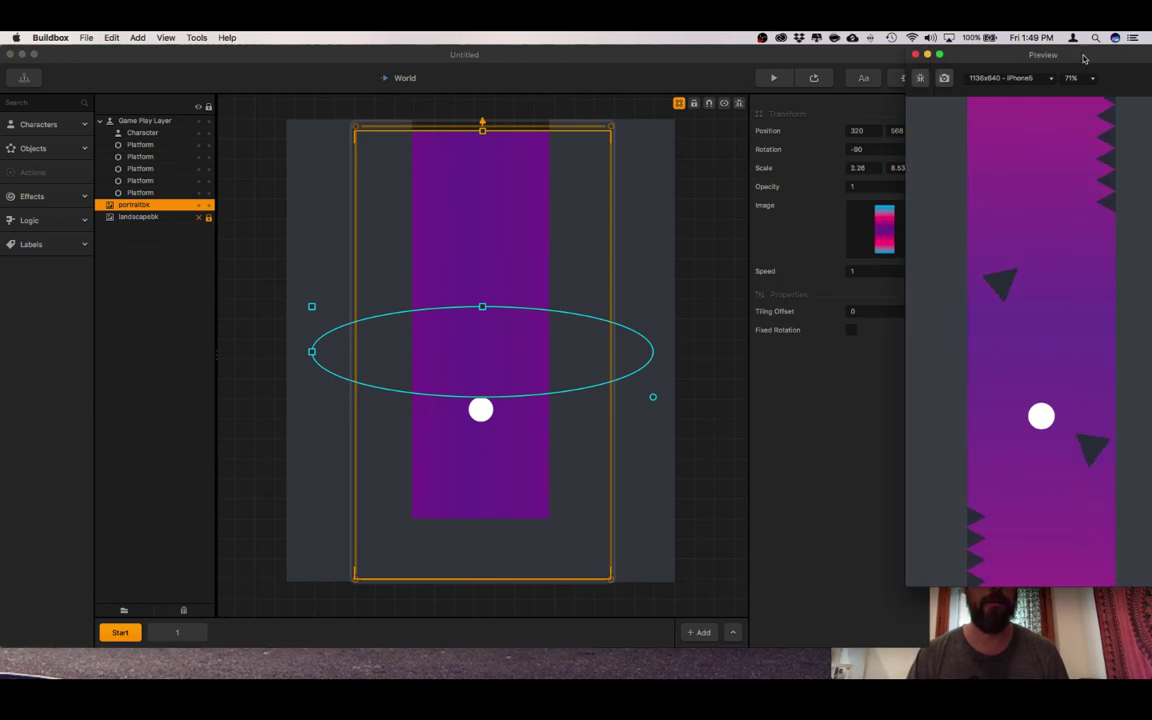
left_click_drag(1083, 58, 918, 75)
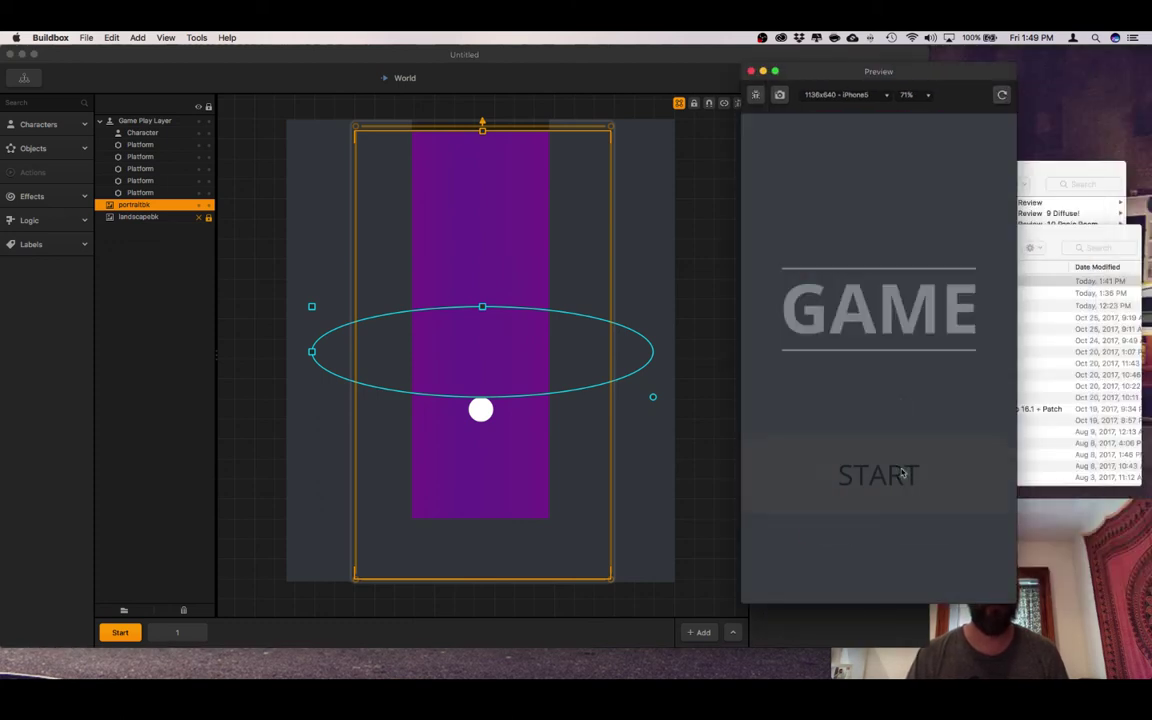
left_click(901, 474)
left_click(897, 437)
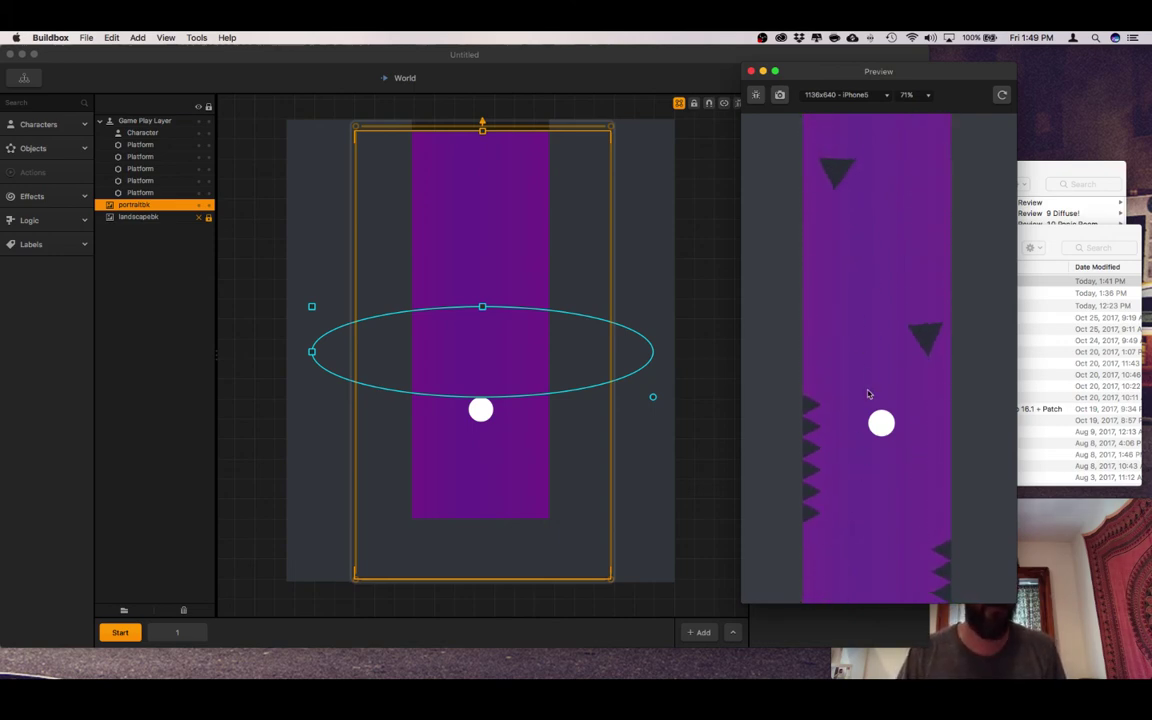
Step: Shift the preview window left and bring Finder's Desktop window to the front
left_click(1040, 470)
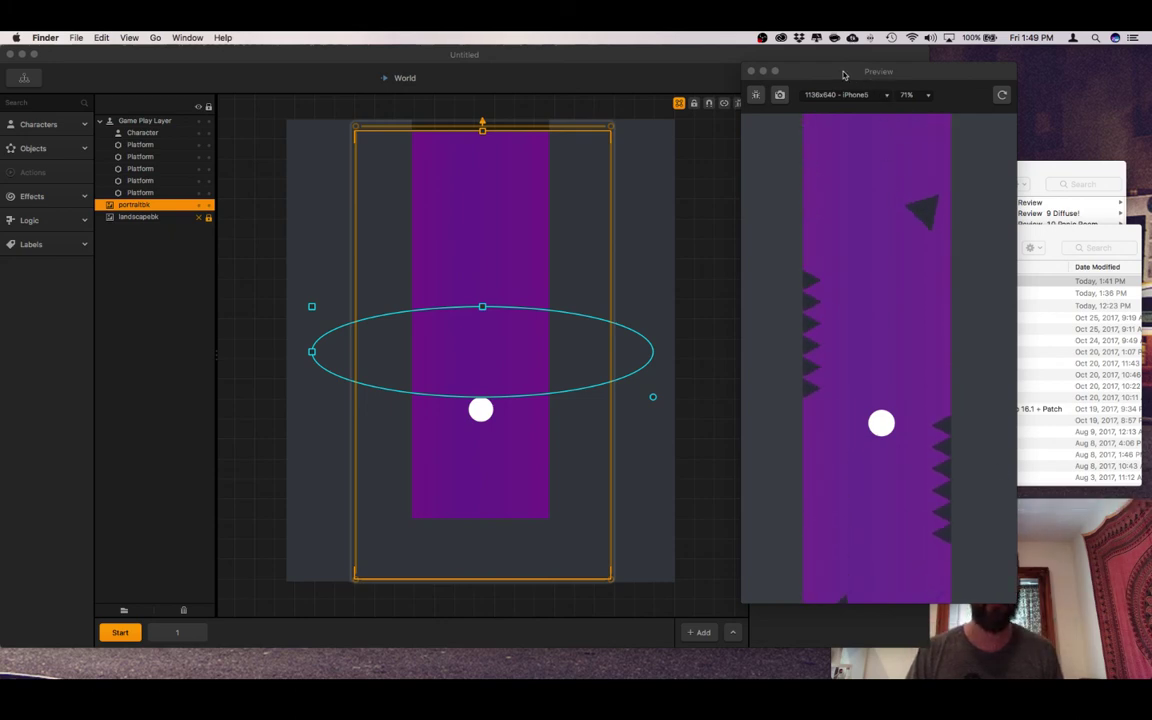
left_click_drag(842, 74, 706, 73)
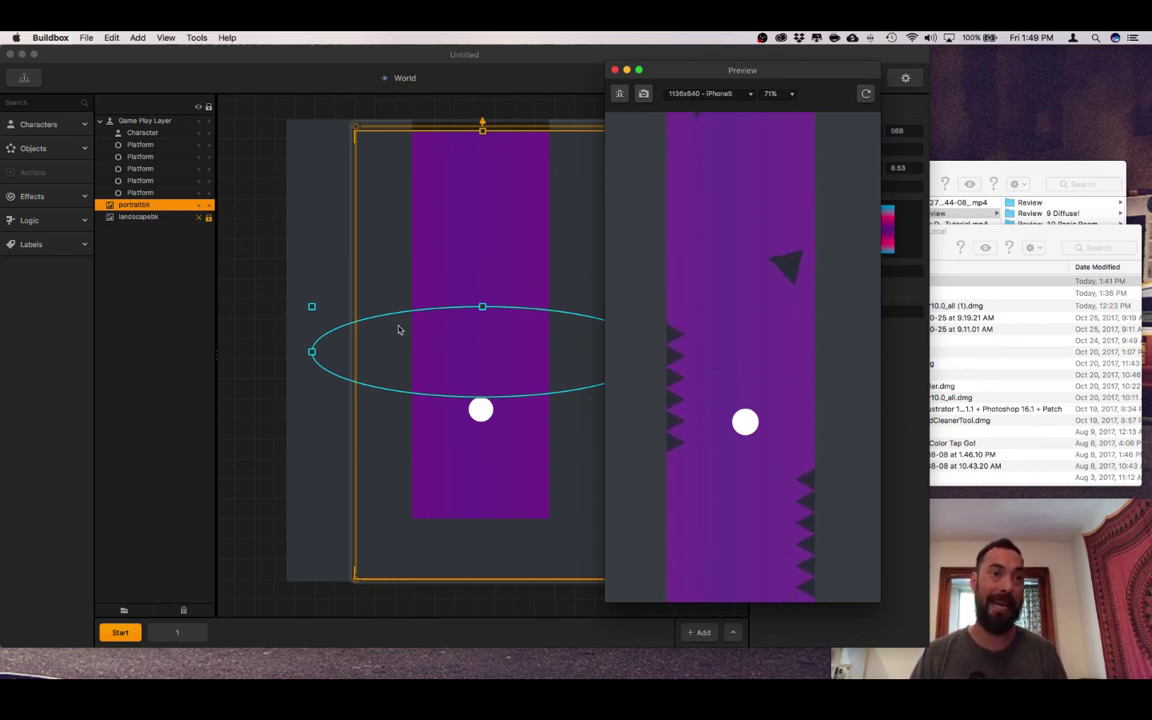
left_click(994, 338)
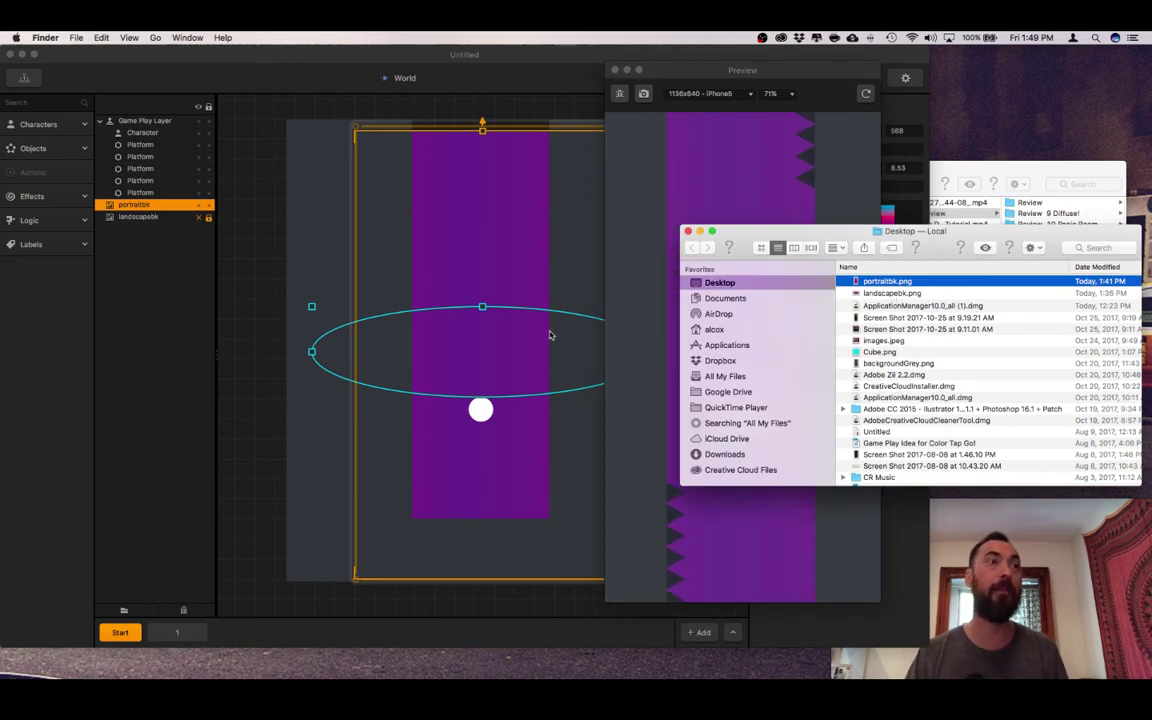
Step: Quick Look portraitbk.png against landscapebk.png, then close the Desktop window and game preview
key("space")
left_click(881, 292)
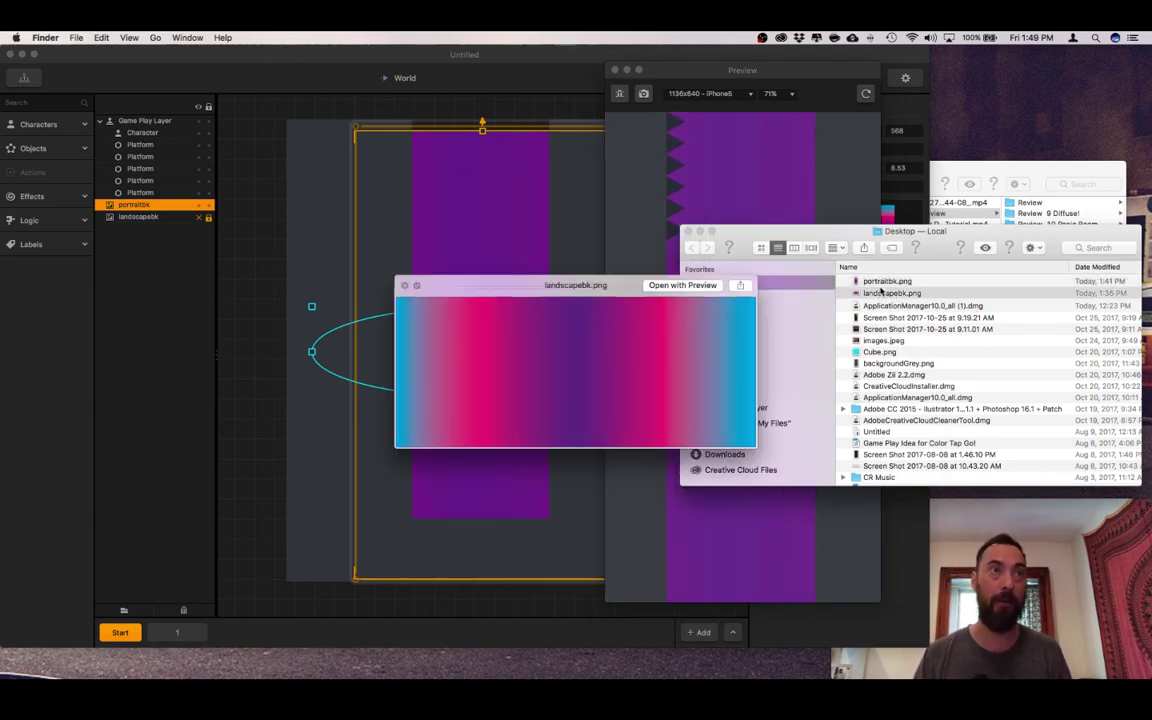
key("space")
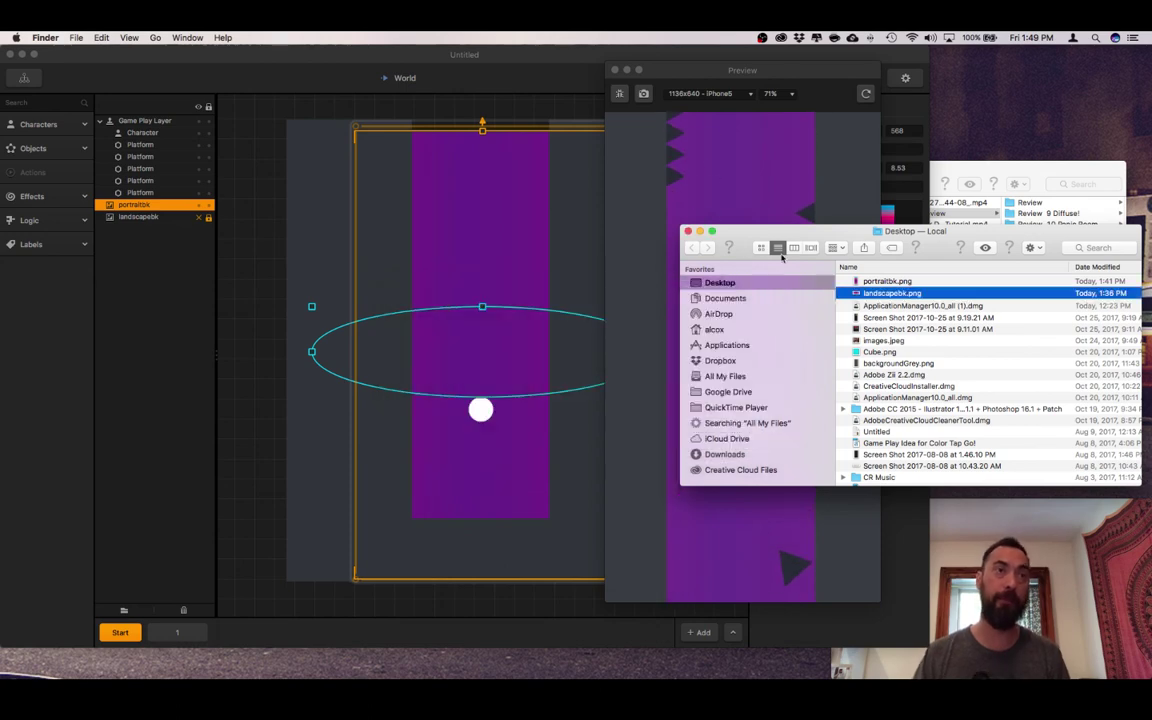
left_click(688, 232)
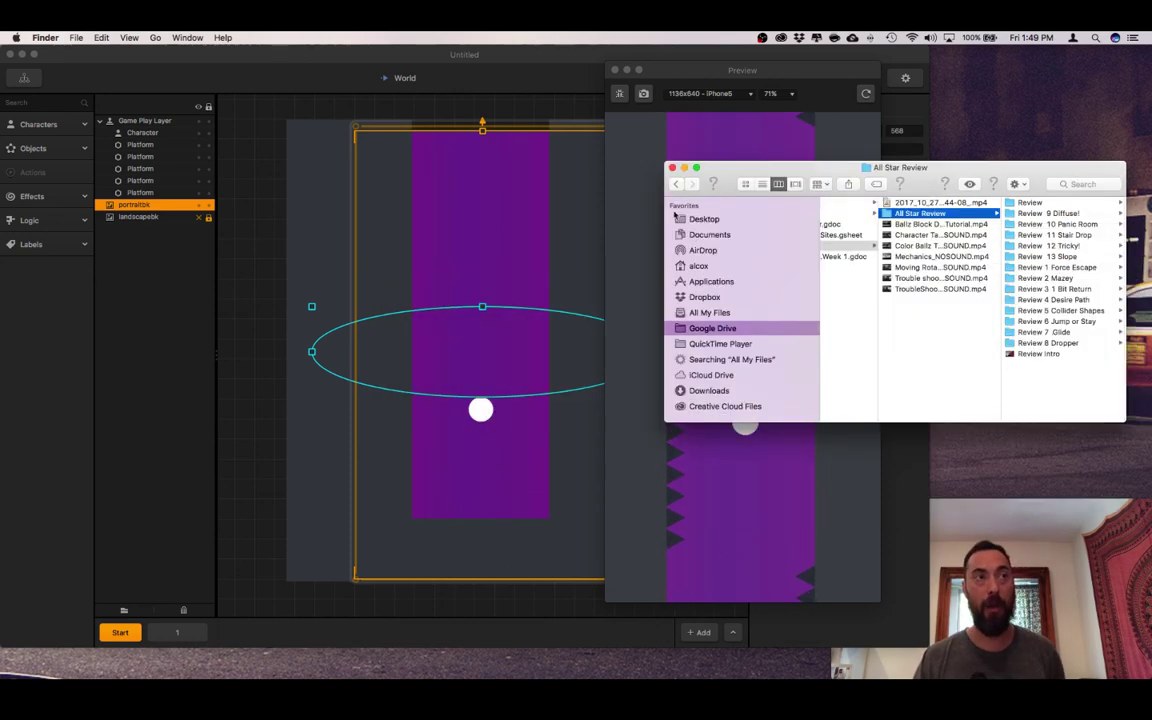
left_click(614, 70)
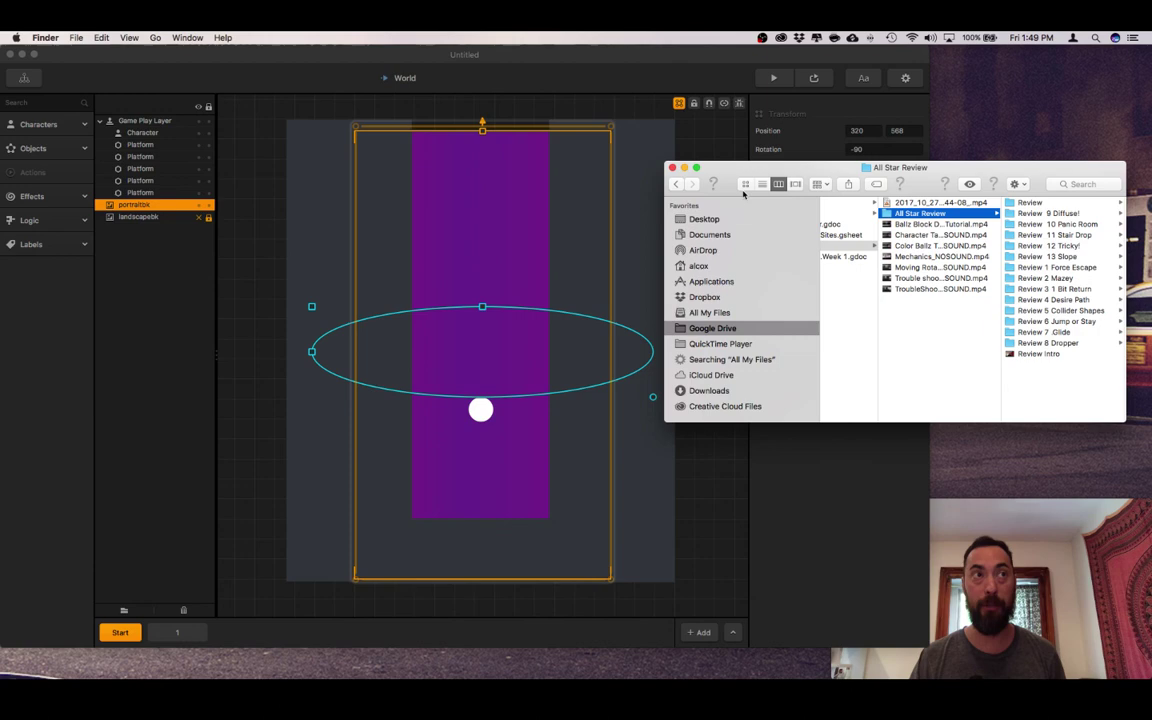
left_click(672, 168)
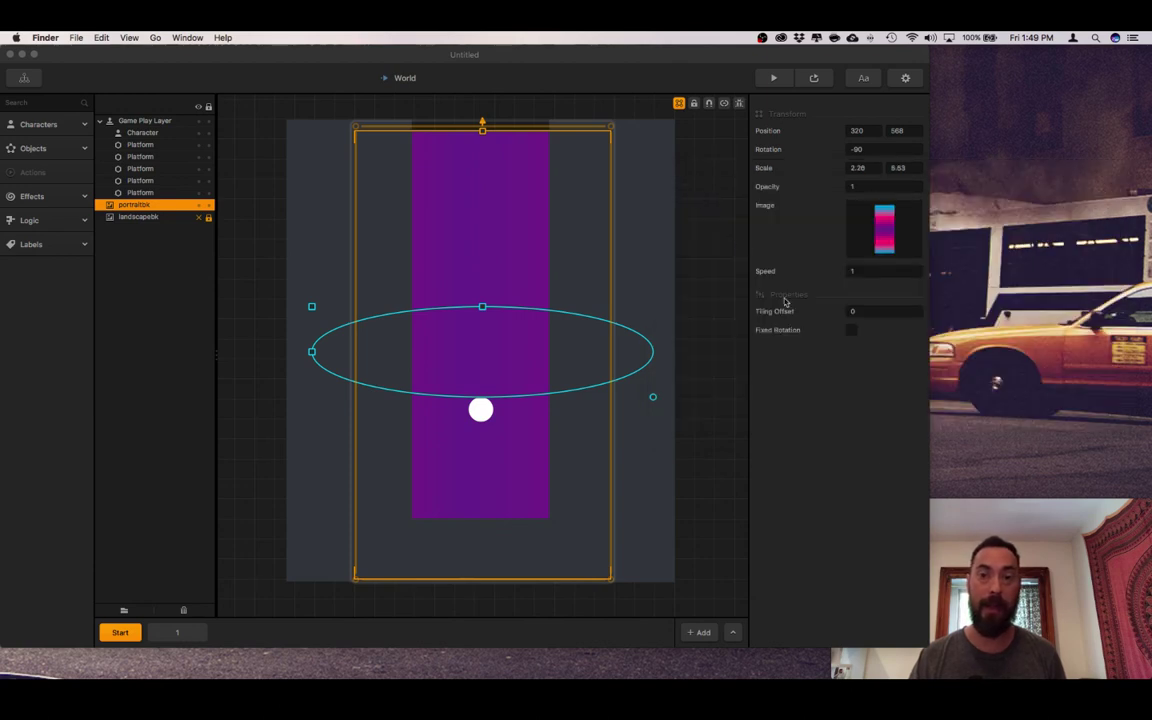